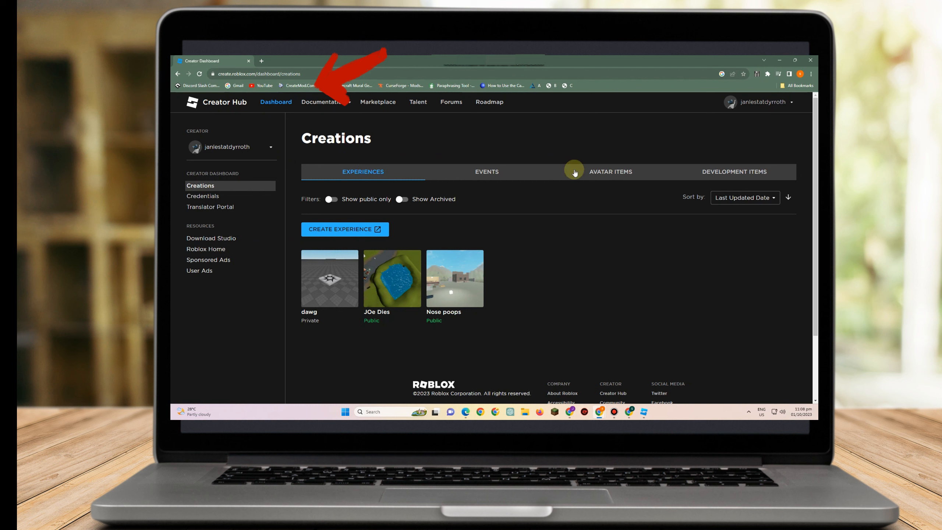
Open the avatar items creations and filter the classic type to Classic Shirts
{"action": "left_click", "coordinate": [626, 172]}
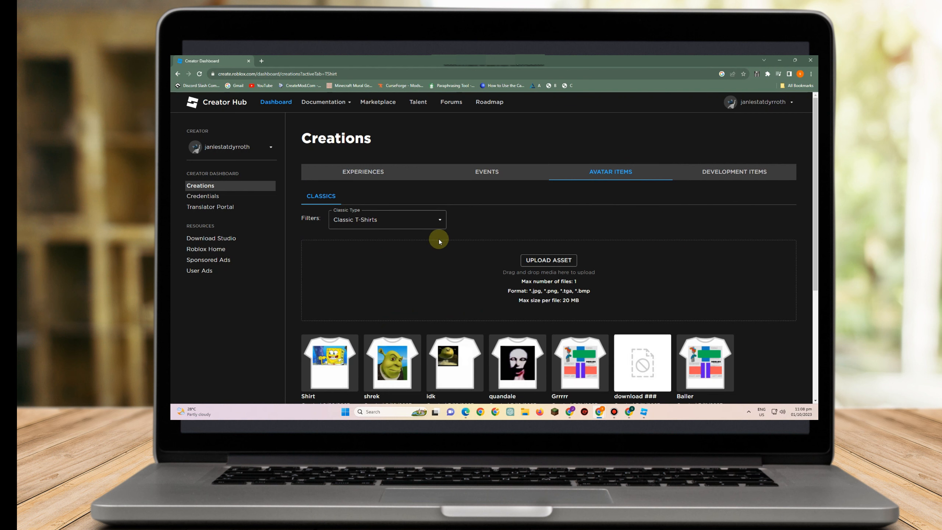
{"action": "left_click", "coordinate": [408, 222]}
{"action": "left_click", "coordinate": [361, 244]}
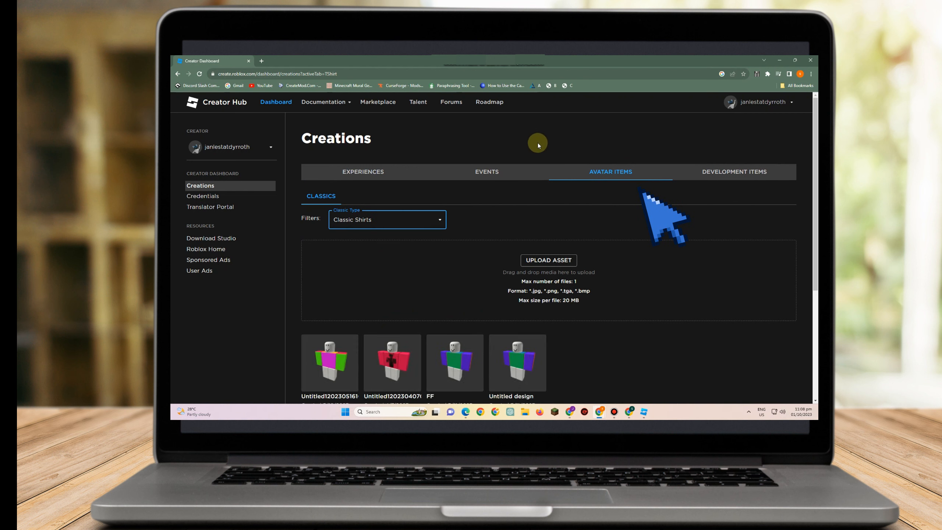
Open the upload asset form for a shirt and scroll through its fields
{"action": "left_click", "coordinate": [546, 260]}
{"action": "scroll", "coordinate": [425, 243], "scroll_direction": "down", "scroll_amount": 4}
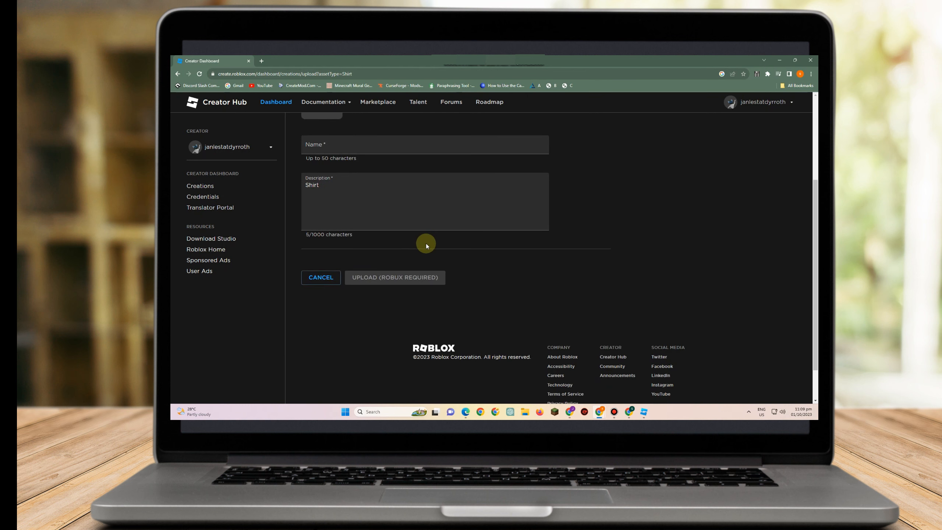
{"action": "scroll", "coordinate": [425, 243], "scroll_direction": "up", "scroll_amount": 3}
{"action": "scroll", "coordinate": [370, 304], "scroll_direction": "down", "scroll_amount": 2}
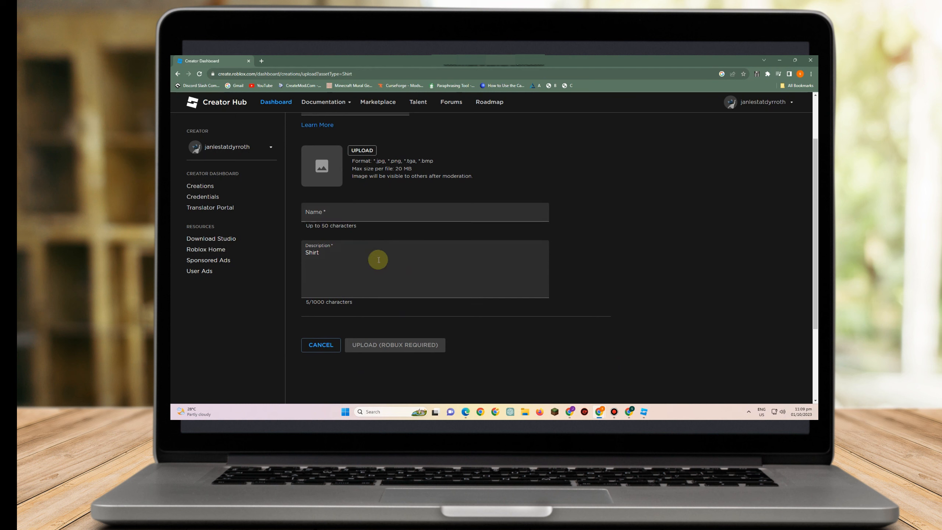
{"action": "scroll", "coordinate": [395, 267], "scroll_direction": "up", "scroll_amount": 2}
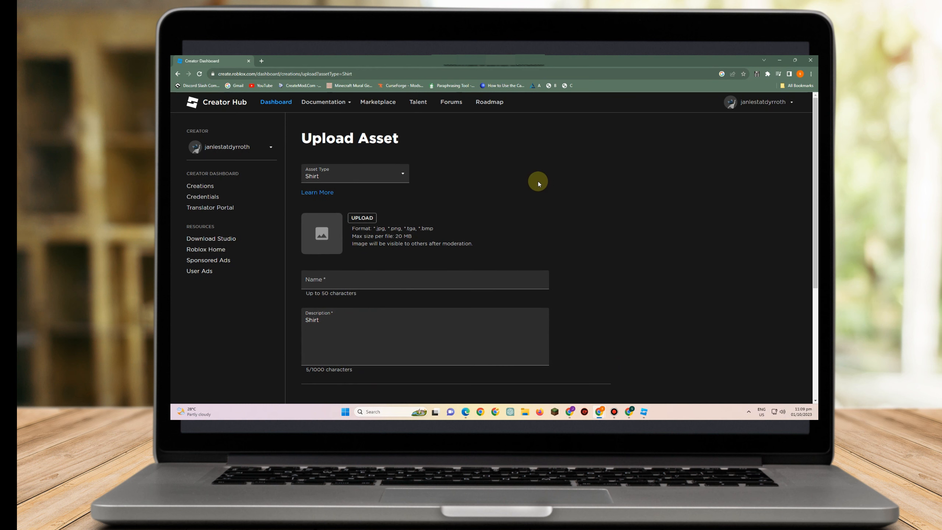
Open the classic clothing guide and save the Shirt (Torso and Arms) template image to the Desktop
{"action": "left_click", "coordinate": [318, 193]}
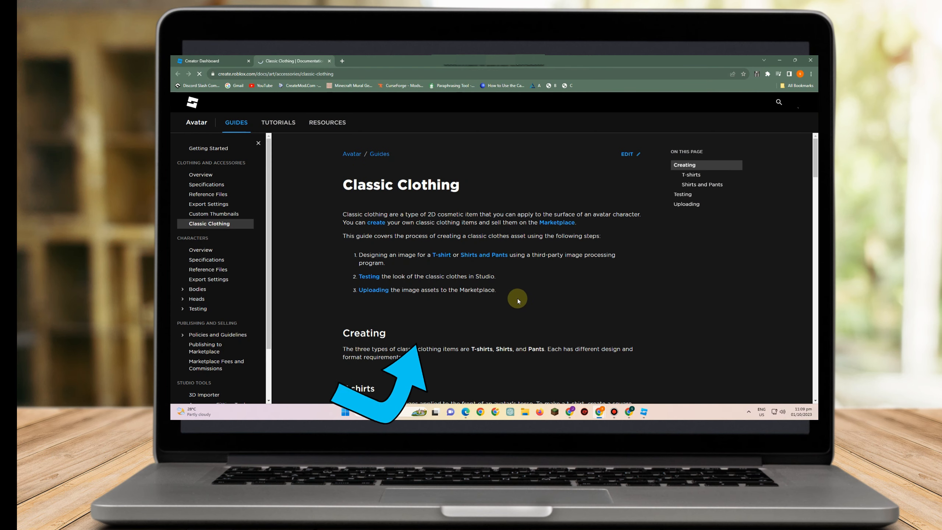
{"action": "scroll", "coordinate": [515, 298], "scroll_direction": "down", "scroll_amount": 8}
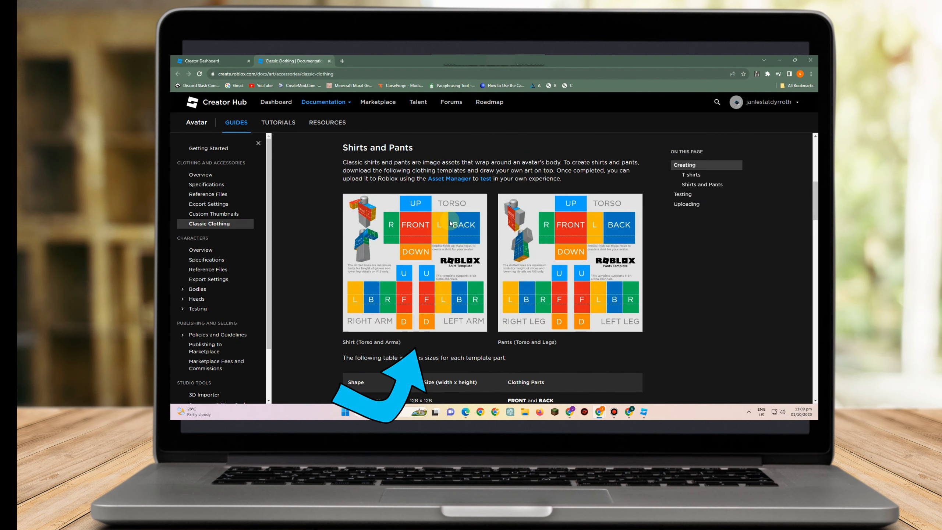
{"action": "right_click", "coordinate": [440, 242]}
{"action": "left_click", "coordinate": [464, 255]}
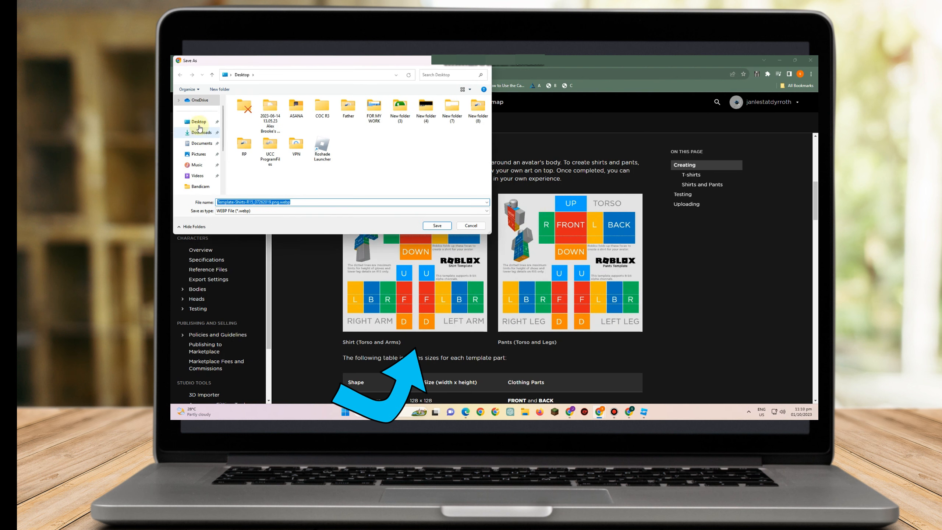
{"action": "left_click", "coordinate": [437, 225]}
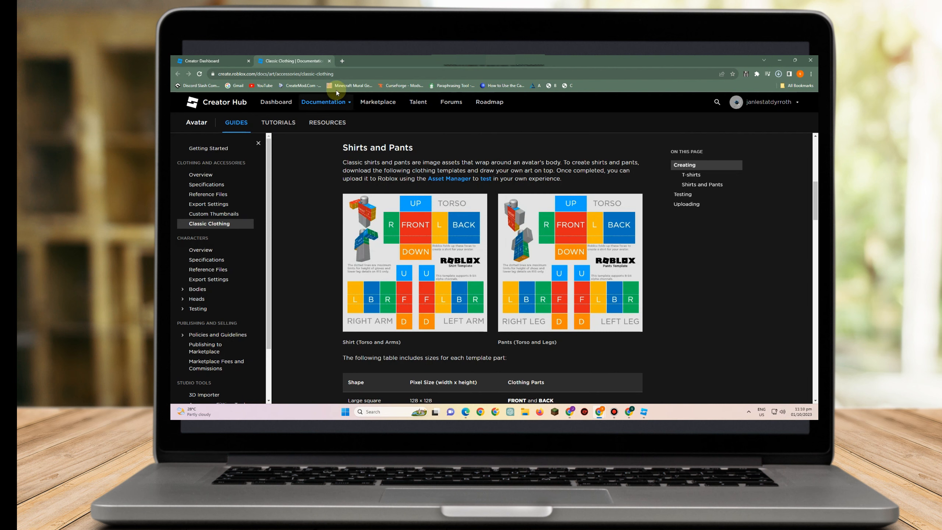
Search for photopea in a new tab and open the Photopea online photo editor
{"action": "left_click", "coordinate": [341, 62]}
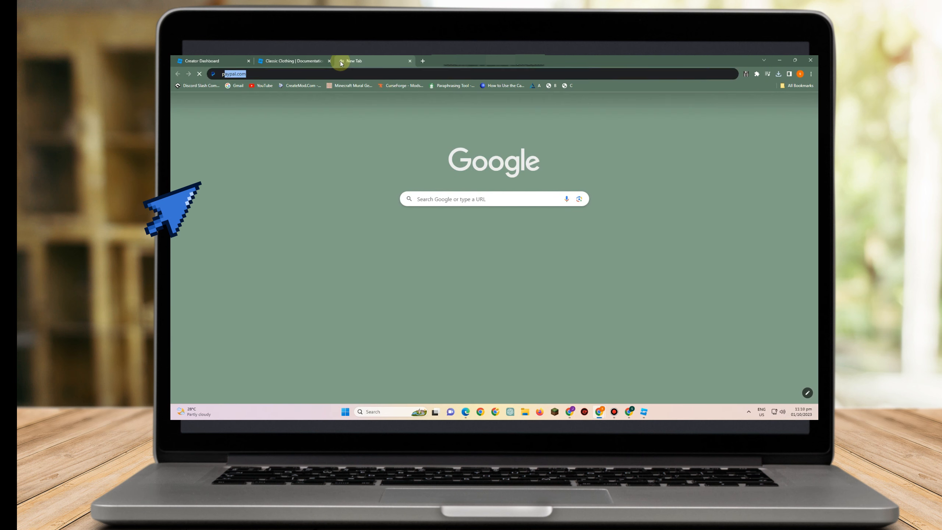
{"action": "type", "text": "photopea"}
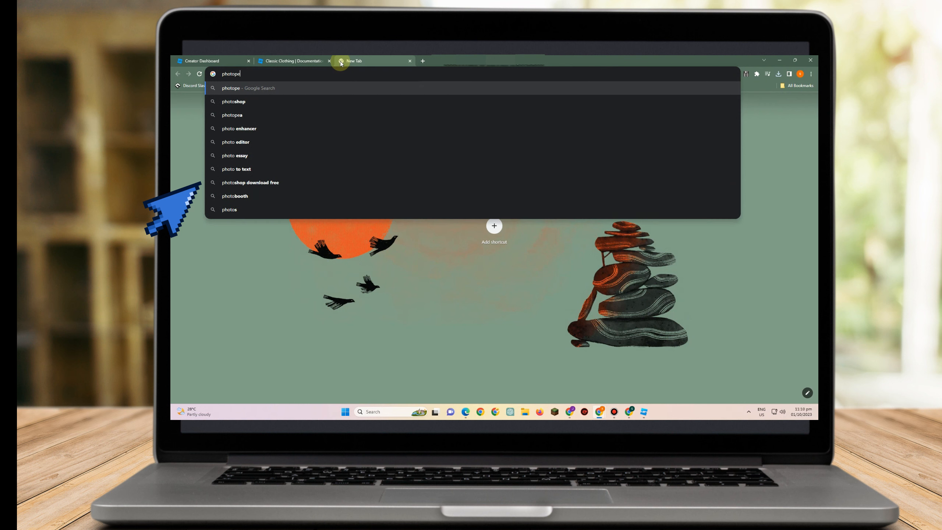
{"action": "key", "text": "Return"}
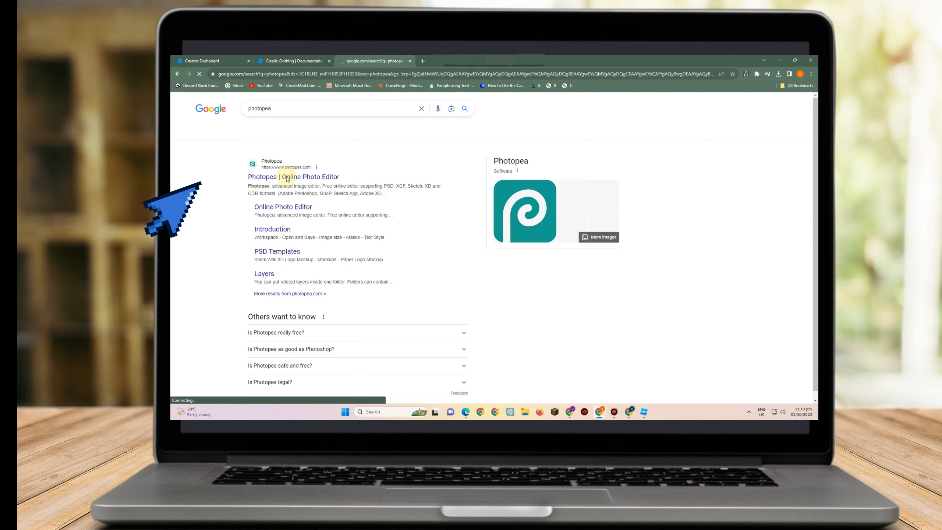
{"action": "left_click", "coordinate": [271, 177]}
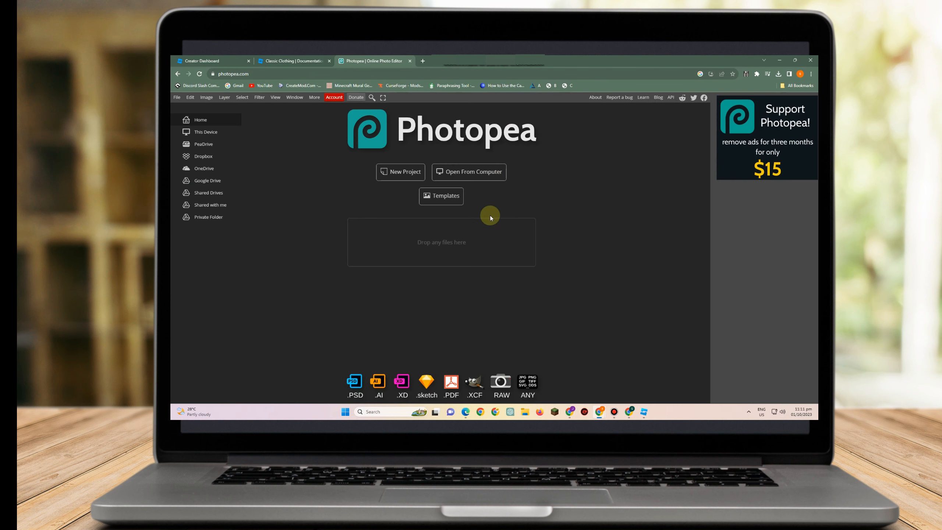
Open the saved shirt template from the computer in Photopea
{"action": "left_click", "coordinate": [463, 174]}
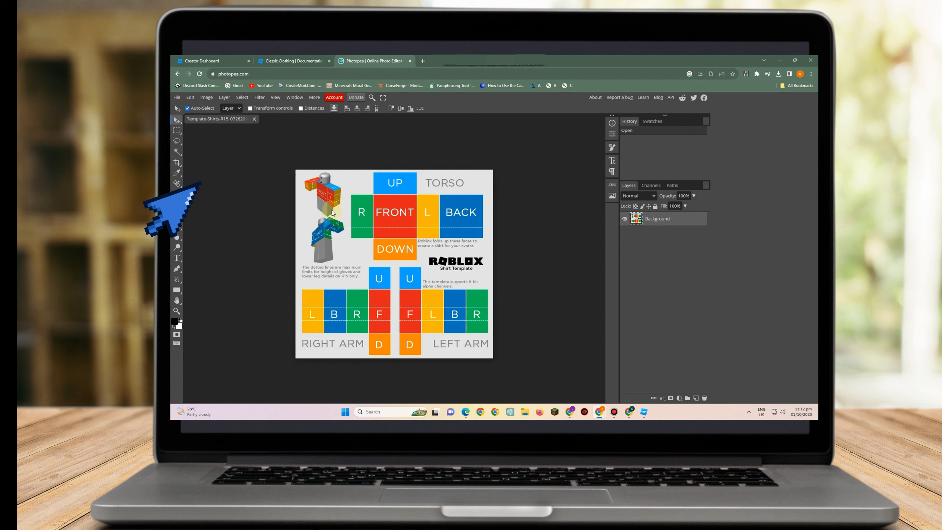
{"action": "mouse_move", "coordinate": [350, 196]}
{"action": "left_mouse_down"}
{"action": "mouse_move", "coordinate": [366, 202]}
{"action": "mouse_move", "coordinate": [357, 198]}
{"action": "left_mouse_up"}
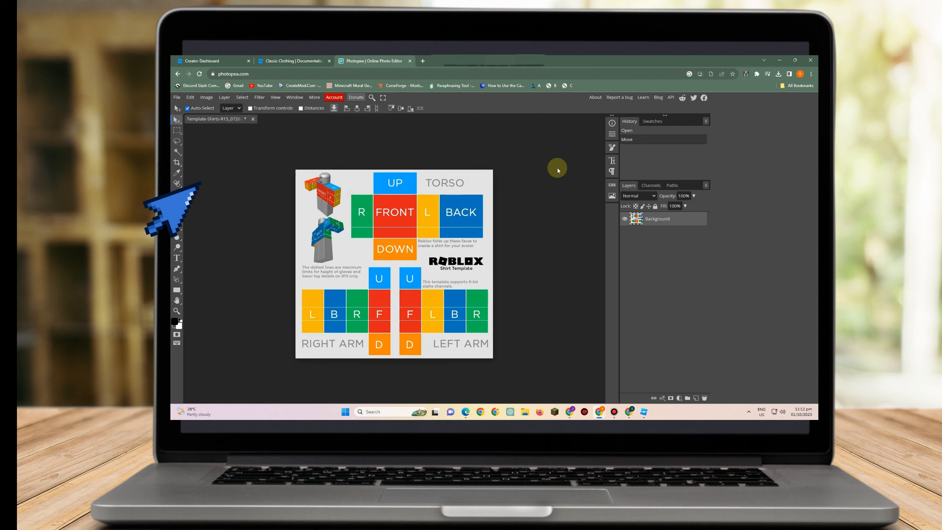
{"action": "left_click", "coordinate": [179, 131]}
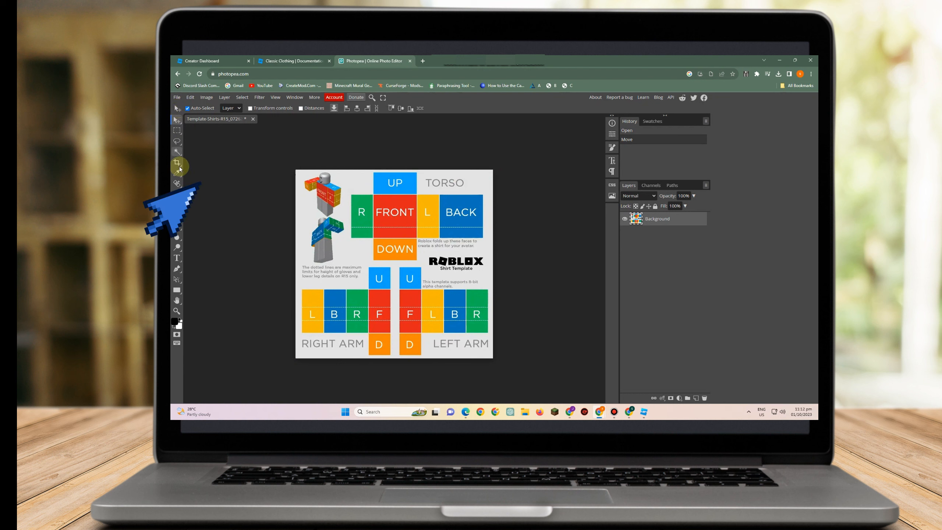
Clear the torso's R, FRONT, L and BACK strip with a rectangular selection
{"action": "left_click_drag", "start_coordinate": [371, 160], "coordinate": [483, 202]}
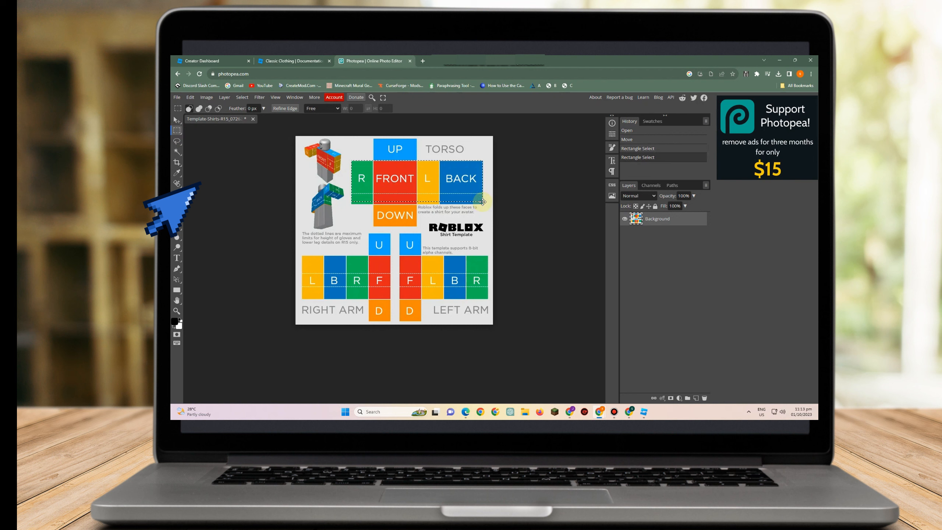
{"action": "key", "text": "Delete"}
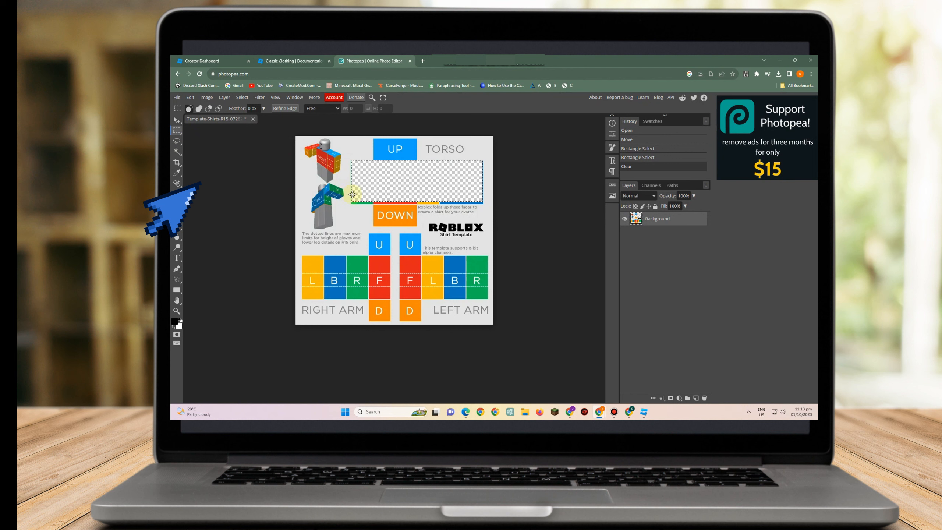
{"action": "left_click_drag", "start_coordinate": [353, 194], "coordinate": [355, 198]}
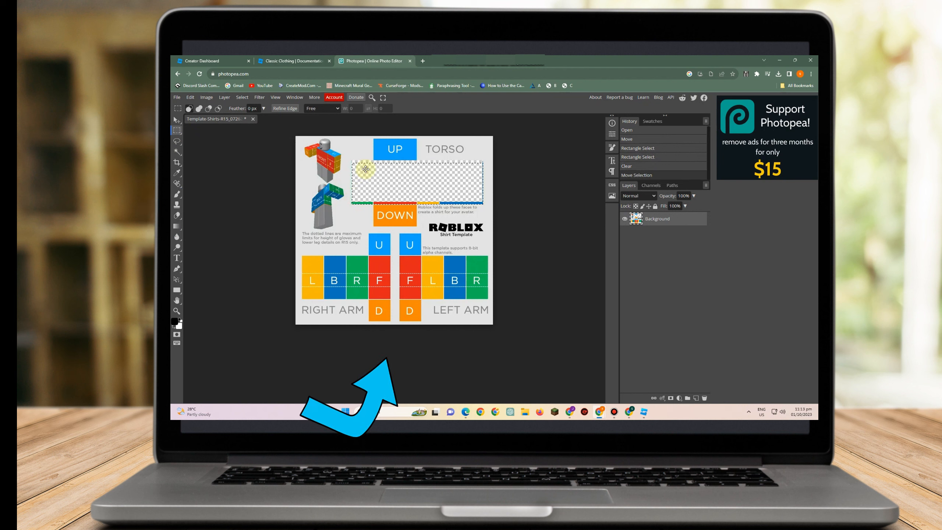
{"action": "key", "text": "Delete"}
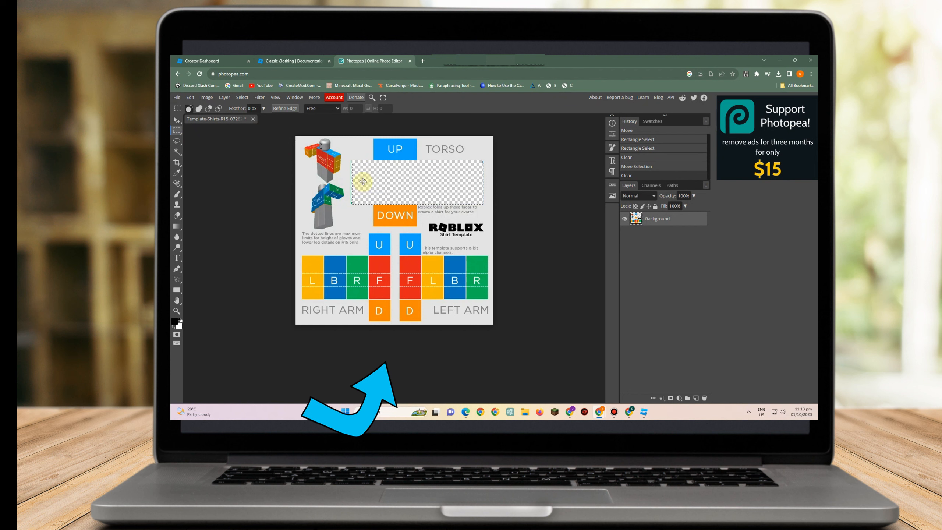
Deselect, then clear the torso's UP to DOWN column with a rectangular selection
{"action": "left_click", "coordinate": [238, 127]}
{"action": "left_click", "coordinate": [240, 98]}
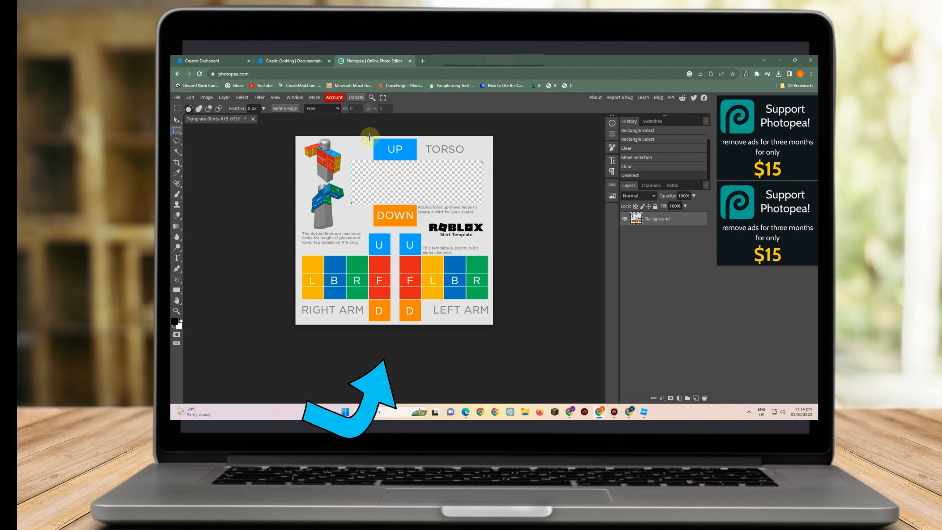
{"action": "left_click_drag", "start_coordinate": [373, 139], "coordinate": [416, 227]}
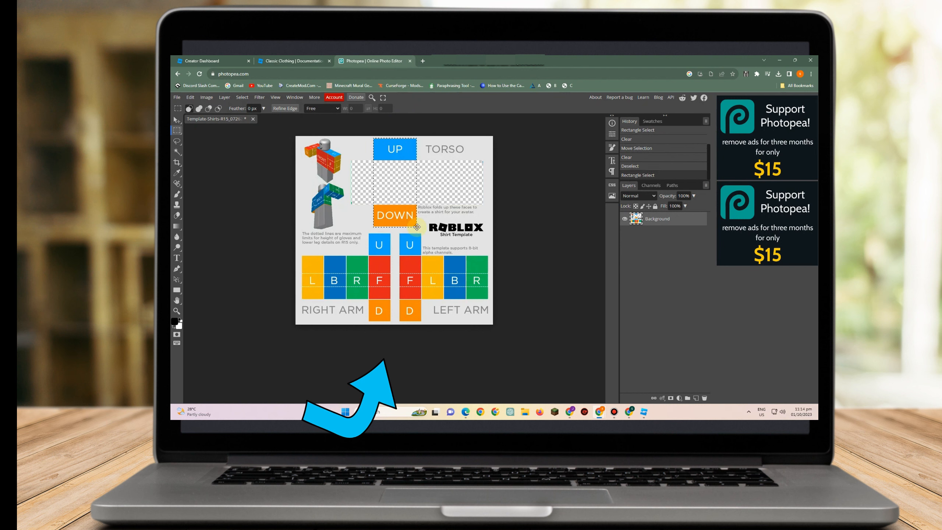
{"action": "key", "text": "Delete"}
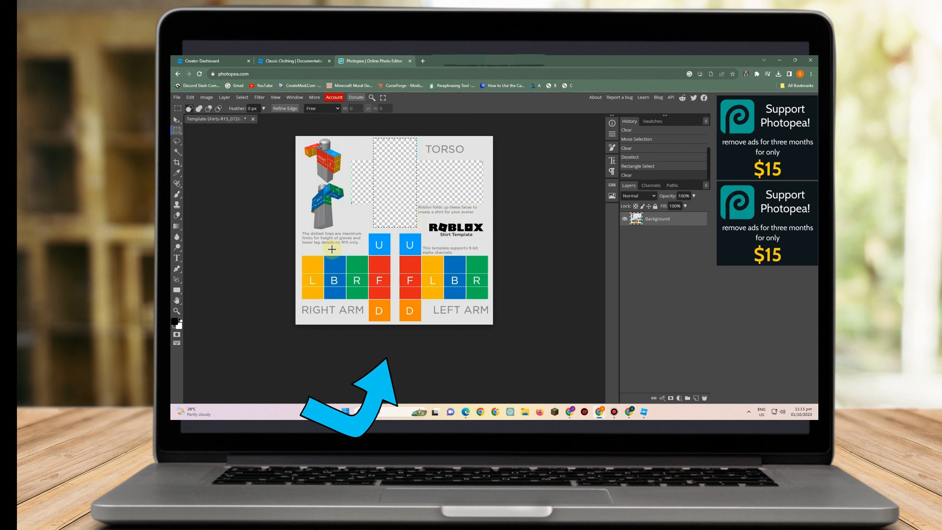
Clear the right arm's L, B, R, F panels and its U and D column
{"action": "left_click_drag", "start_coordinate": [302, 256], "coordinate": [391, 300]}
{"action": "key", "text": "Delete"}
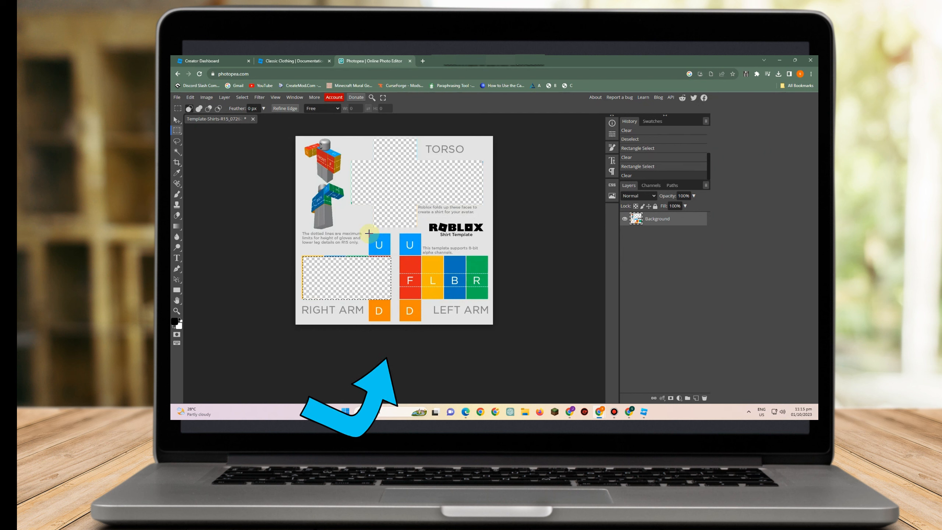
{"action": "left_click_drag", "start_coordinate": [386, 244], "coordinate": [390, 320]}
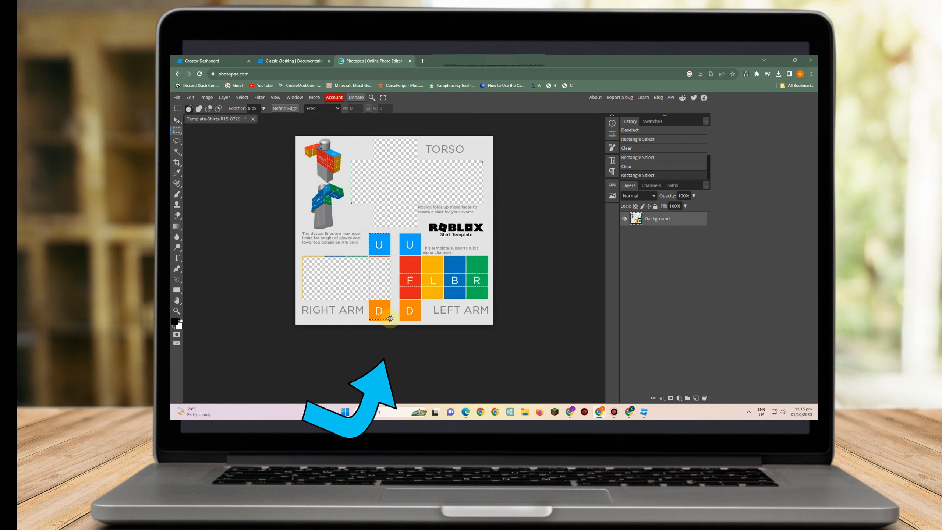
{"action": "key", "text": "Delete"}
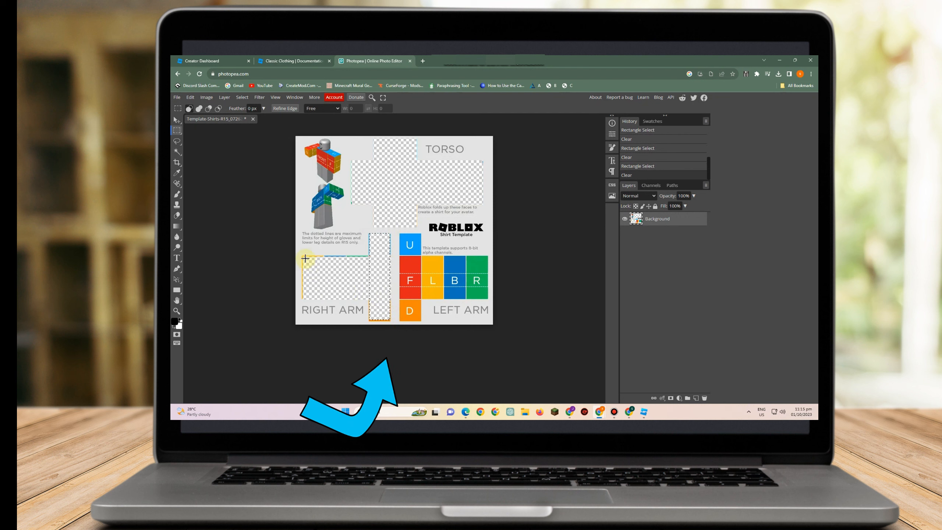
{"action": "left_click_drag", "start_coordinate": [331, 261], "coordinate": [368, 299]}
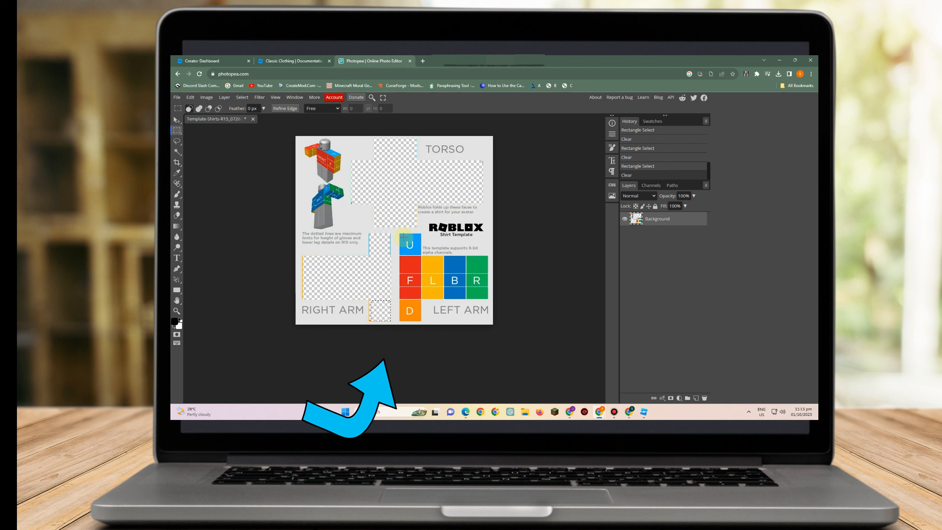
Clear the left arm's U, F, D column and its L, B, R panels
{"action": "left_click_drag", "start_coordinate": [402, 233], "coordinate": [422, 320]}
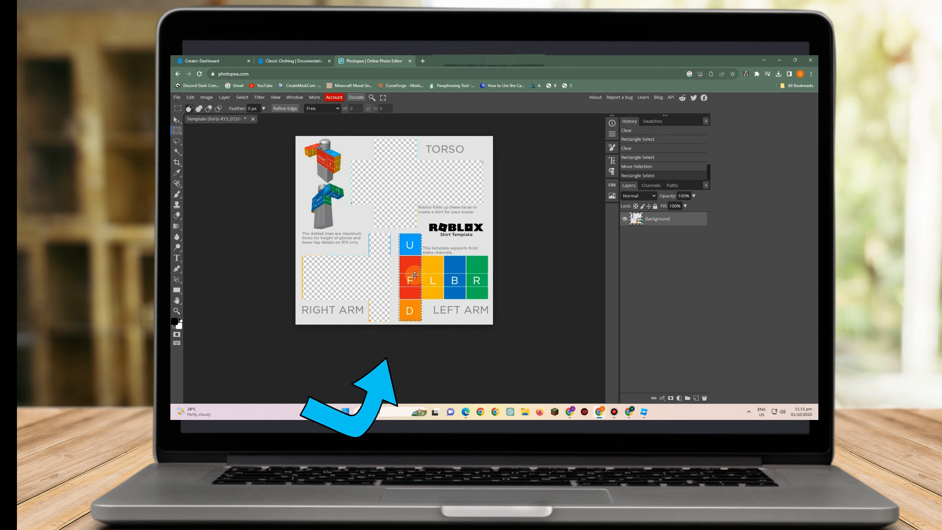
{"action": "key", "text": "Delete"}
{"action": "left_click_drag", "start_coordinate": [425, 253], "coordinate": [488, 300]}
{"action": "key", "text": "Delete"}
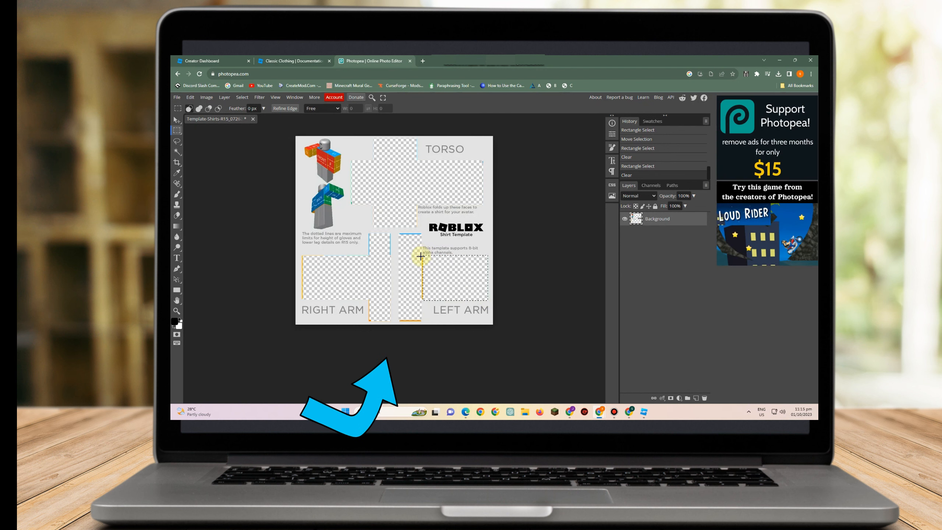
{"action": "left_click_drag", "start_coordinate": [426, 290], "coordinate": [401, 321]}
{"action": "key", "text": "Delete"}
{"action": "left_click_drag", "start_coordinate": [399, 234], "coordinate": [423, 235]}
{"action": "key", "text": "Delete"}
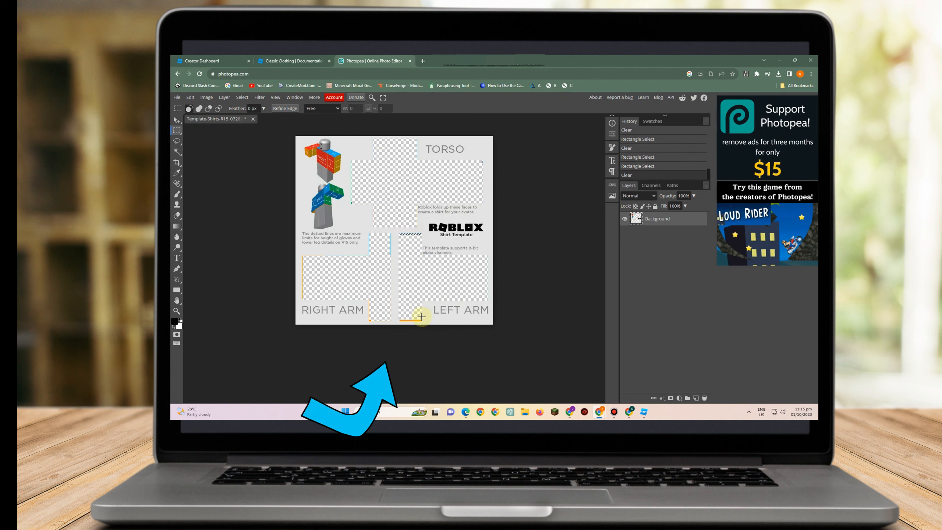
{"action": "left_click_drag", "start_coordinate": [417, 321], "coordinate": [399, 320]}
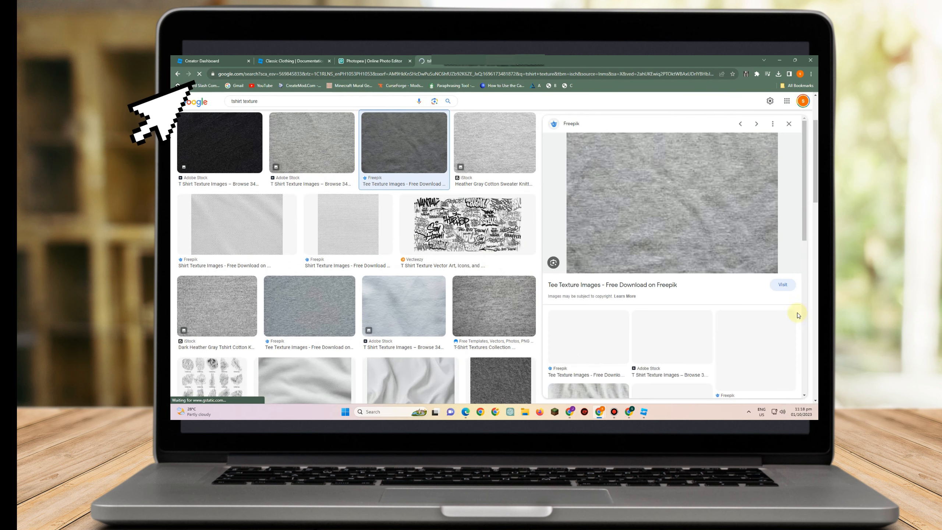
Copy the gray Freepik tee texture image from the tshirt texture image search results
{"action": "right_click", "coordinate": [662, 233]}
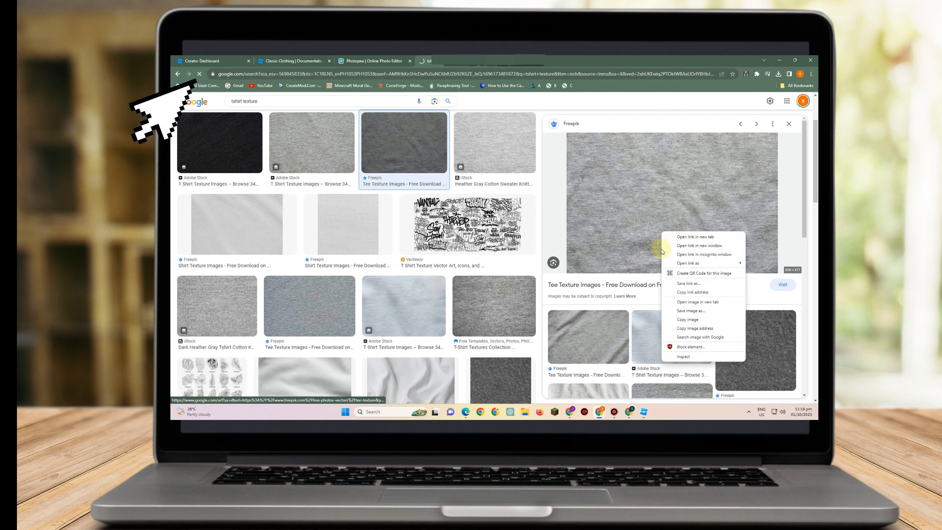
{"action": "left_click", "coordinate": [688, 312]}
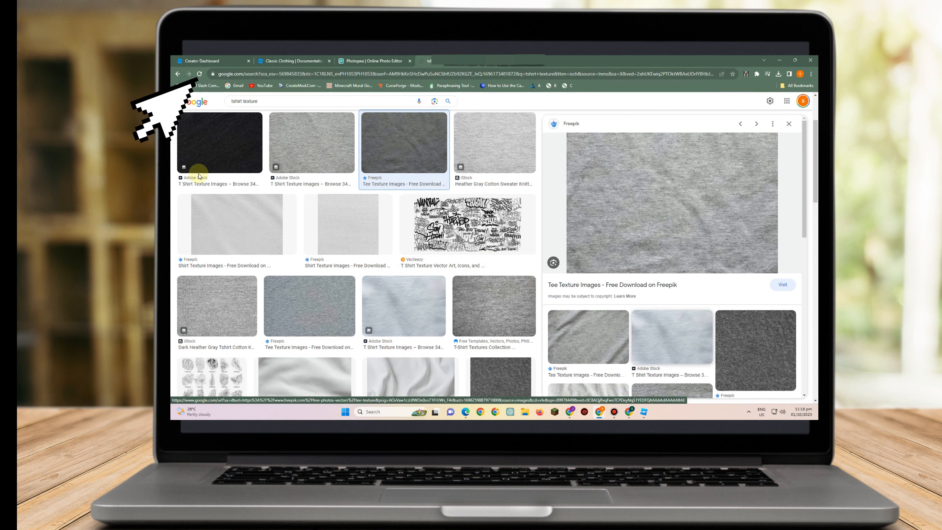
{"action": "left_click", "coordinate": [357, 202]}
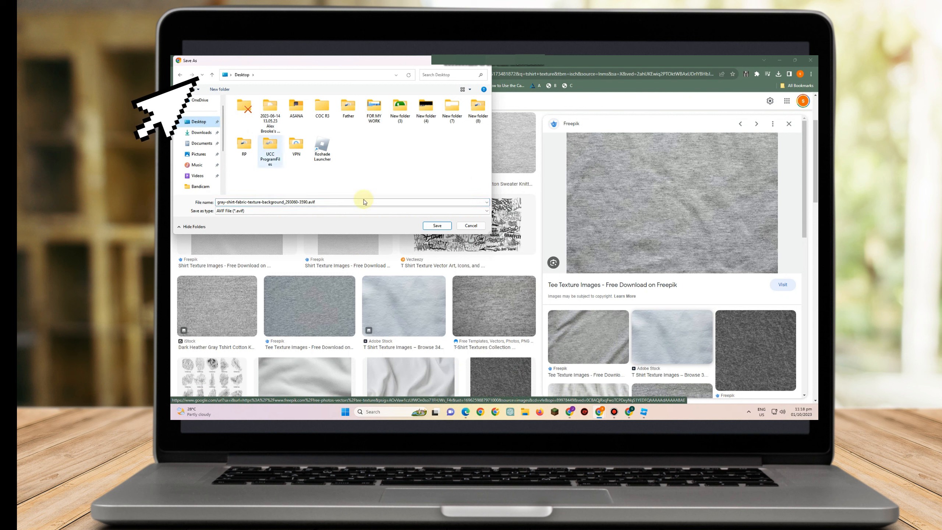
{"action": "left_click", "coordinate": [469, 228]}
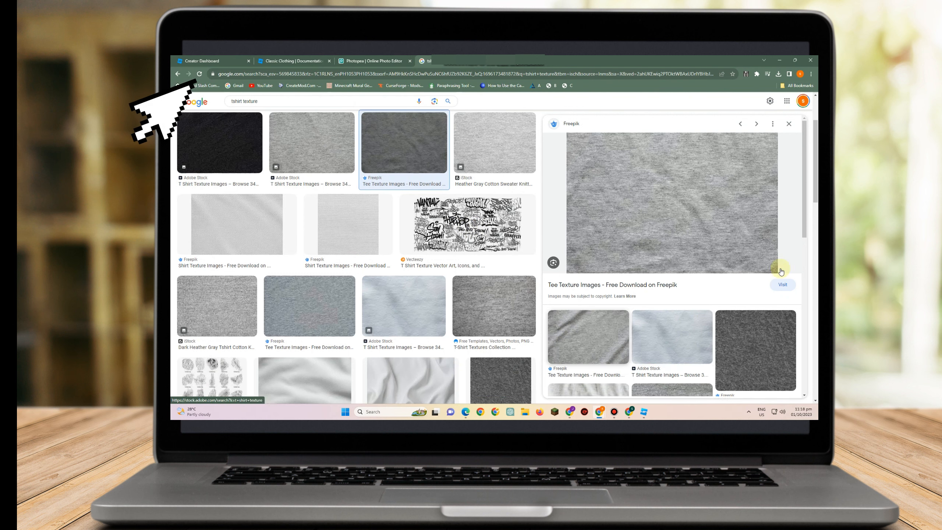
{"action": "left_click", "coordinate": [579, 338]}
{"action": "right_click", "coordinate": [659, 185]}
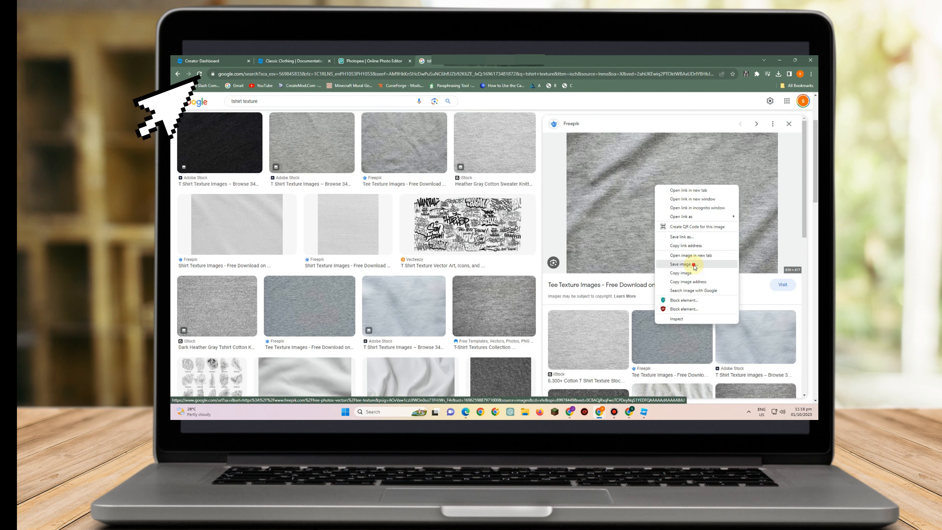
{"action": "left_click", "coordinate": [682, 258]}
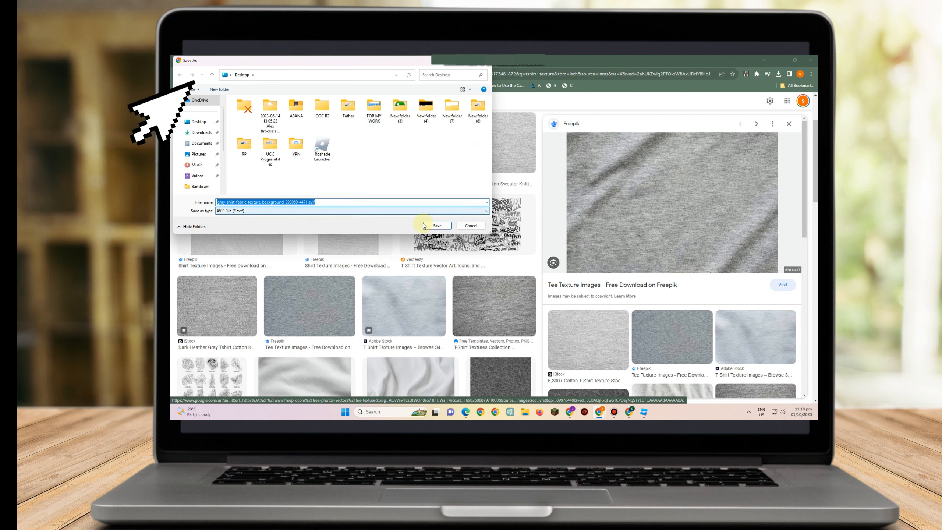
{"action": "left_click", "coordinate": [470, 225]}
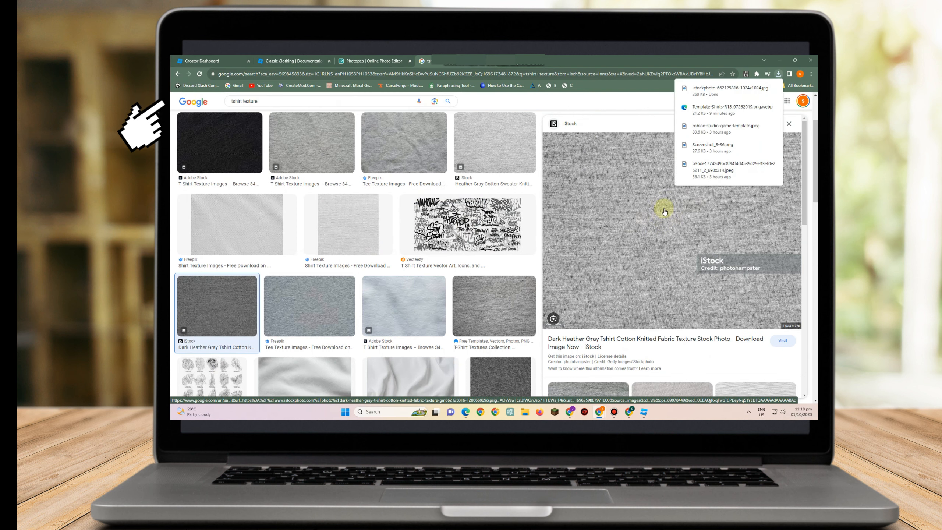
Place the tee texture into the shirt template in Photopea and move its layer beneath the Background layer
{"action": "left_click", "coordinate": [388, 61]}
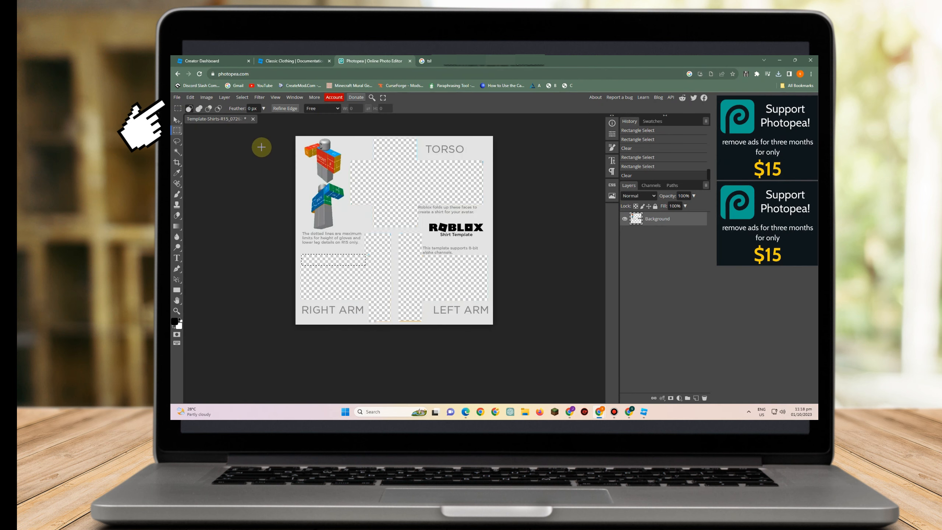
{"action": "left_click", "coordinate": [177, 98]}
{"action": "left_click", "coordinate": [437, 227]}
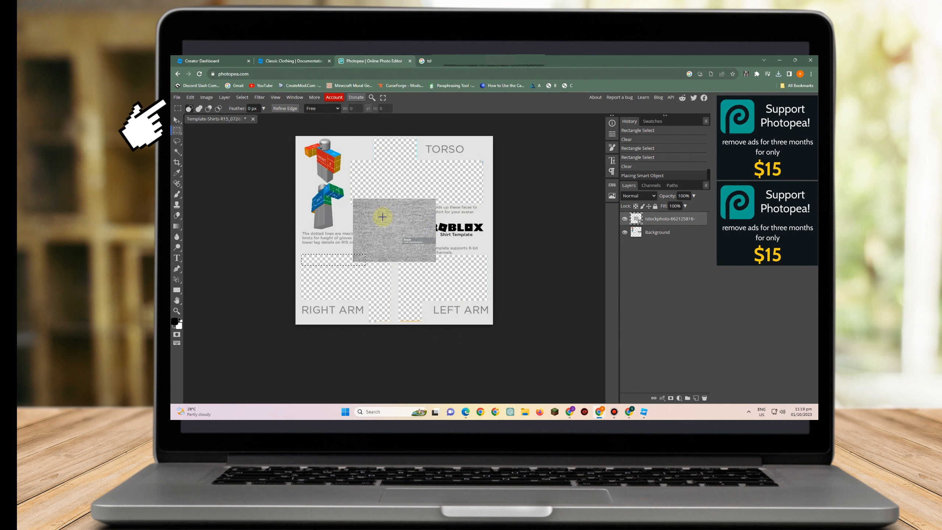
{"action": "left_click_drag", "start_coordinate": [388, 202], "coordinate": [392, 221]}
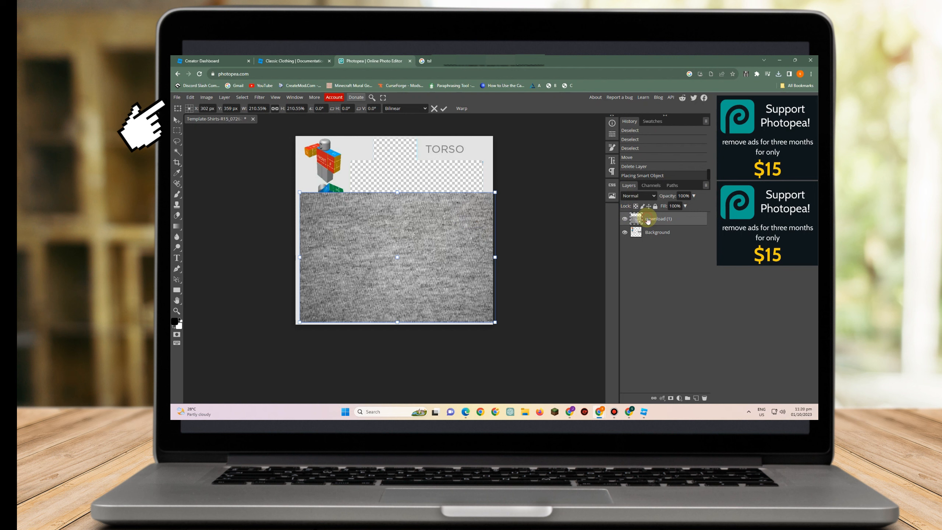
{"action": "left_click_drag", "start_coordinate": [643, 218], "coordinate": [648, 236]}
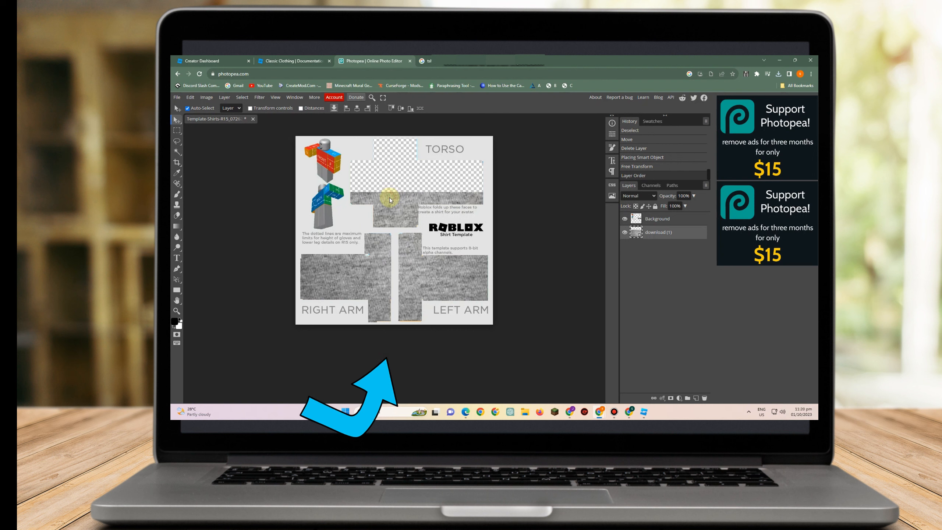
Scale the texture layer to about 302% so it fills every torso and arm panel, then apply the transform
{"action": "left_click", "coordinate": [250, 108]}
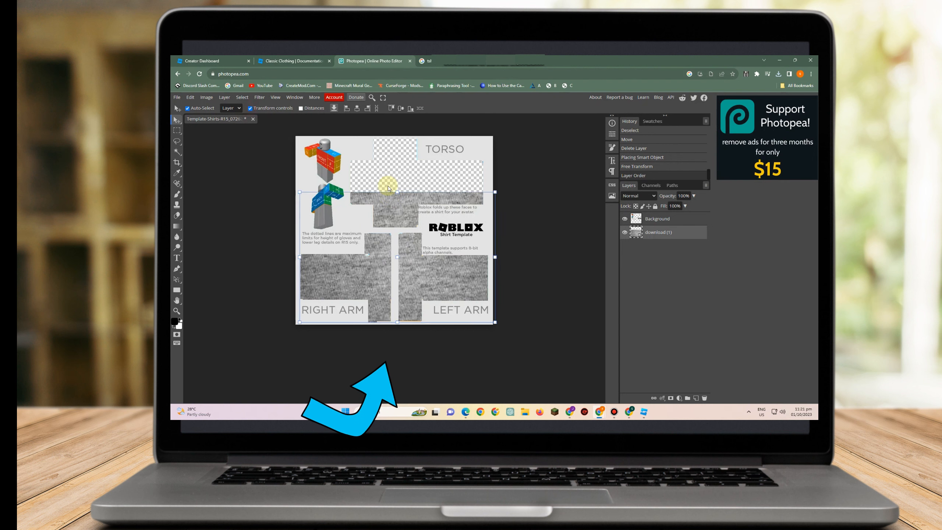
{"action": "left_click_drag", "start_coordinate": [398, 192], "coordinate": [399, 128]}
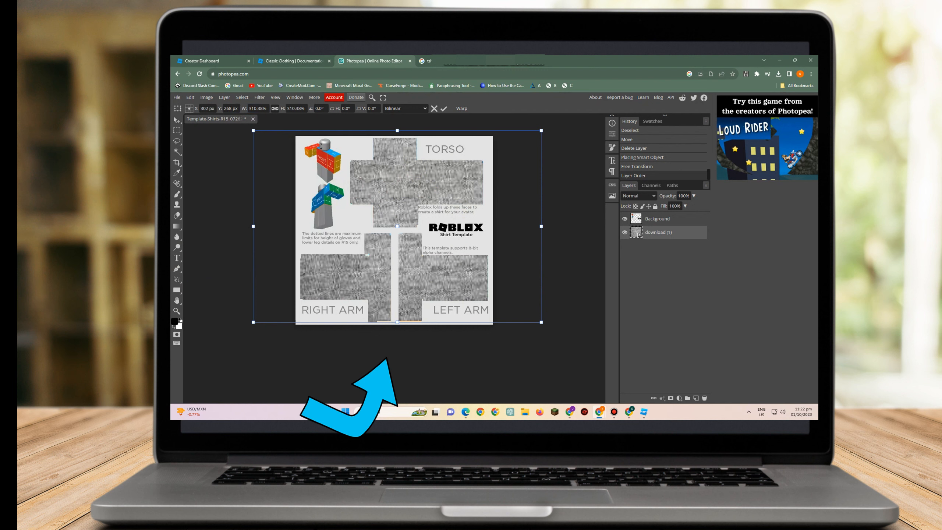
{"action": "left_click_drag", "start_coordinate": [533, 175], "coordinate": [533, 174]}
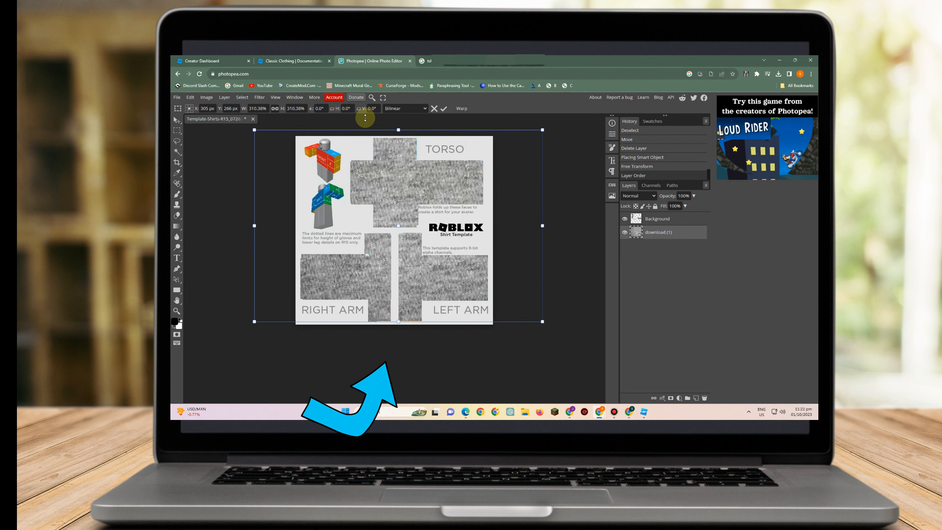
{"action": "left_click", "coordinate": [241, 97]}
{"action": "left_click", "coordinate": [208, 150]}
{"action": "key", "text": "Escape"}
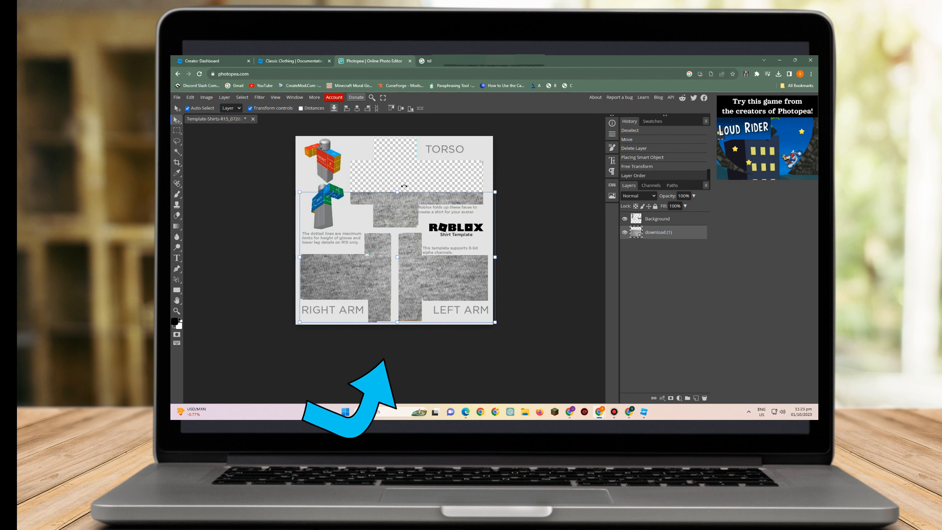
{"action": "left_click_drag", "start_coordinate": [399, 152], "coordinate": [397, 136]}
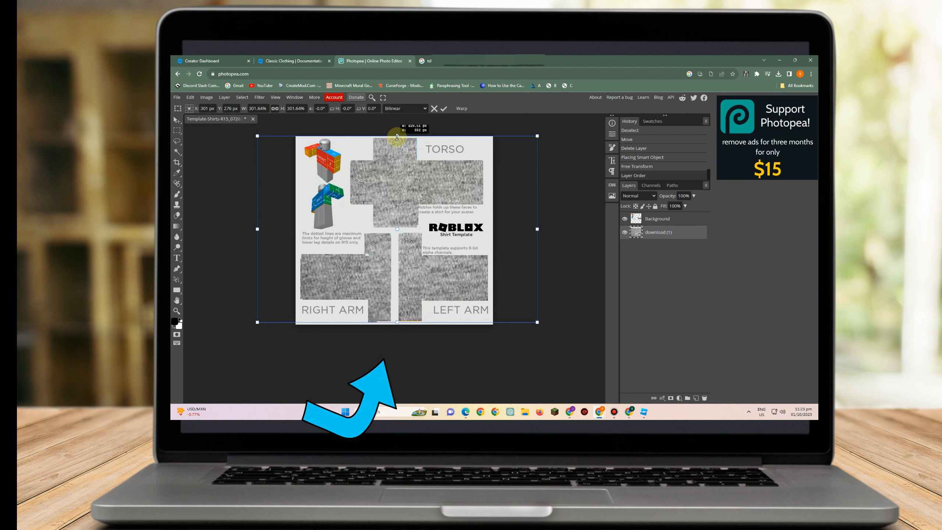
{"action": "left_click", "coordinate": [443, 109]}
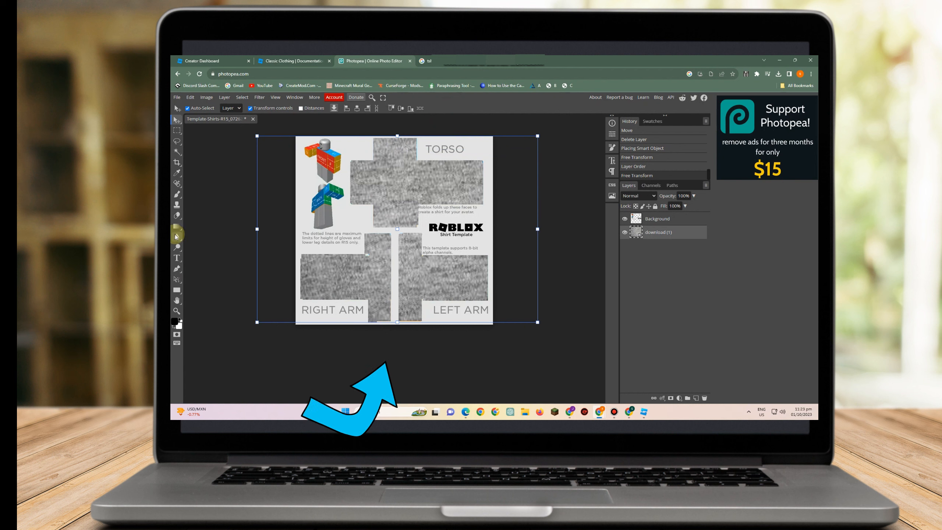
{"action": "left_click", "coordinate": [250, 108]}
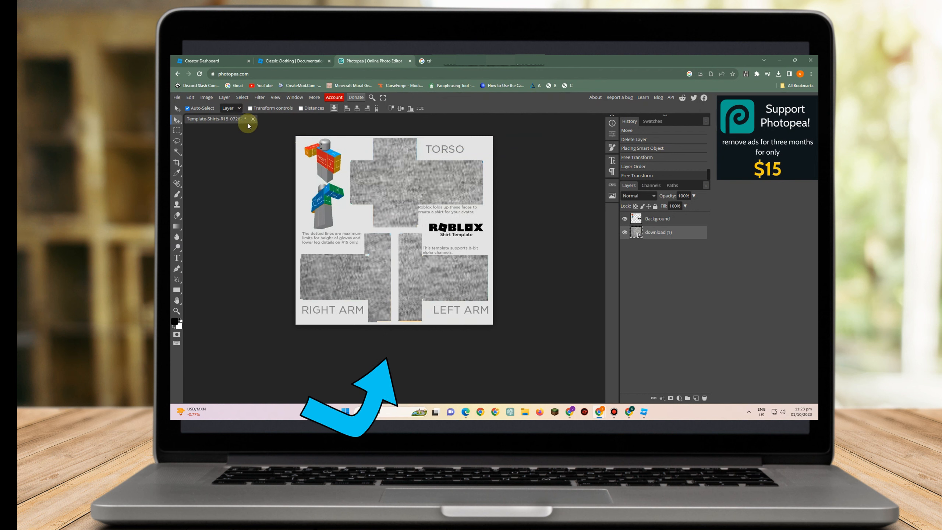
Open and place the man with OK gesture image over the template and nudge it into position
{"action": "left_click", "coordinate": [177, 261]}
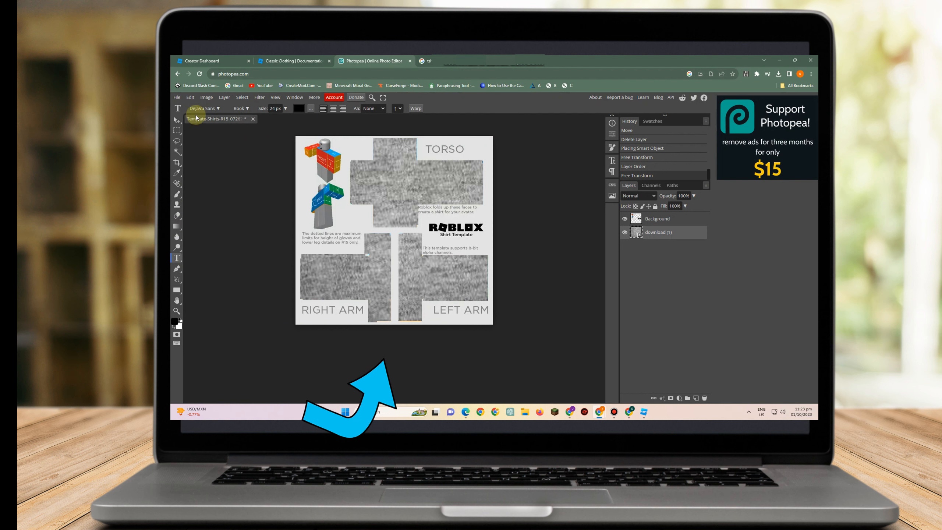
{"action": "left_click", "coordinate": [177, 98]}
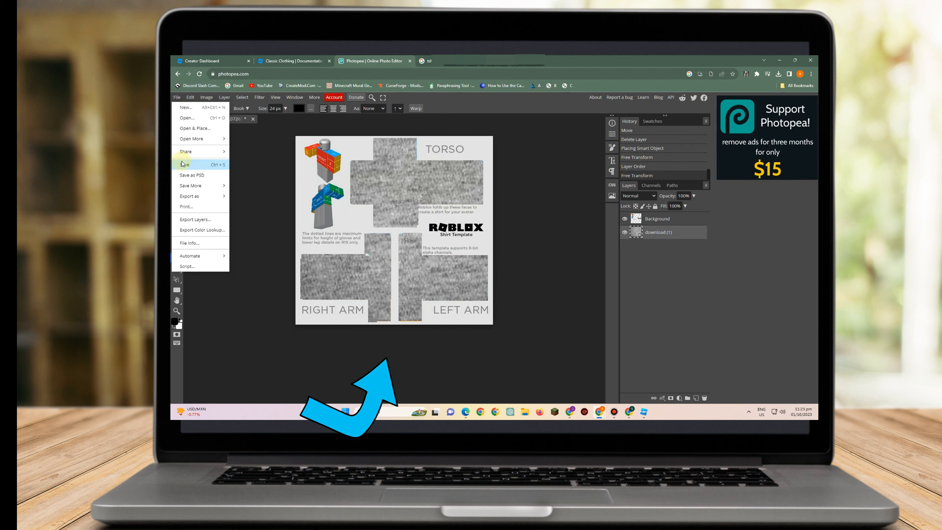
{"action": "mouse_move", "coordinate": [190, 141]}
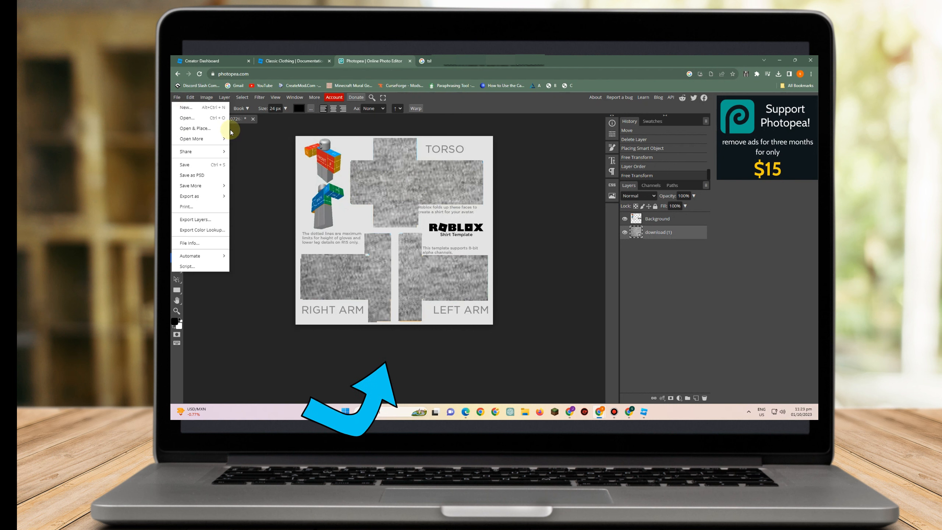
{"action": "left_click", "coordinate": [210, 129]}
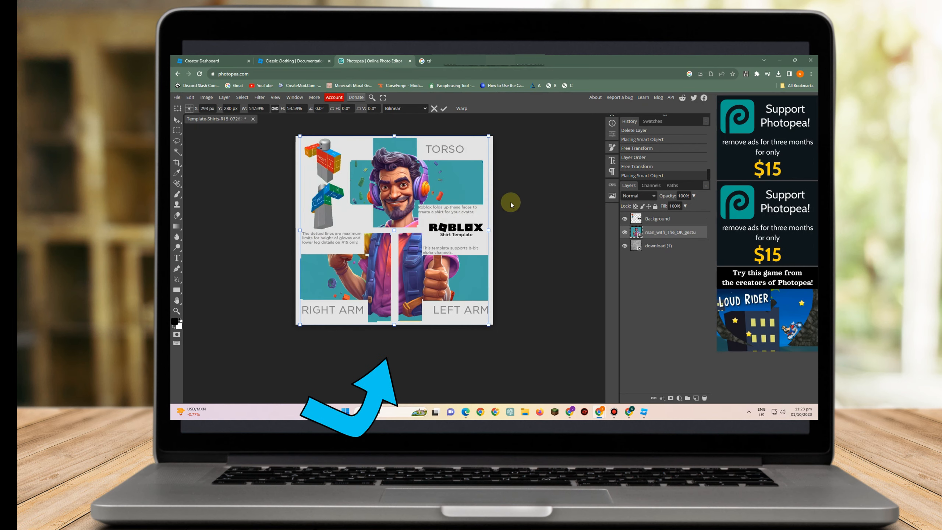
{"action": "left_click_drag", "start_coordinate": [403, 231], "coordinate": [397, 250]}
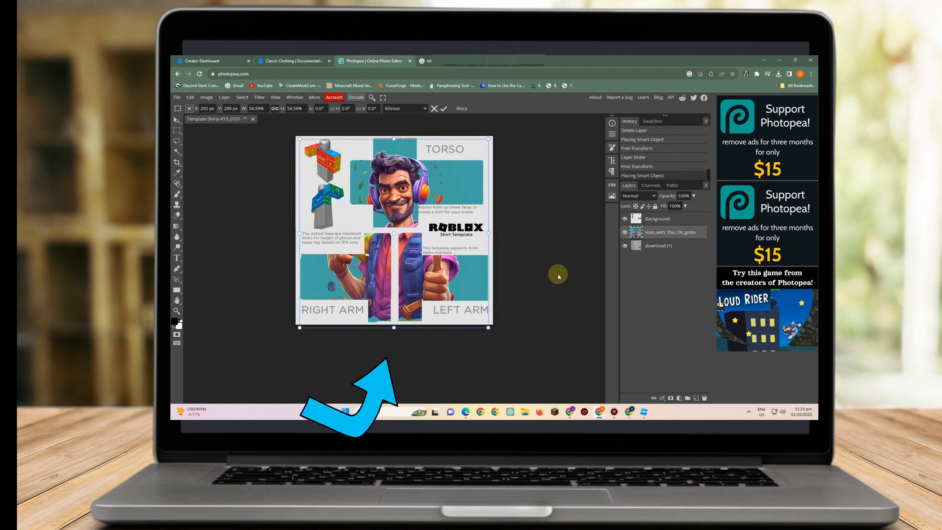
Export the finished shirt design as a PNG file
{"action": "left_click", "coordinate": [176, 98]}
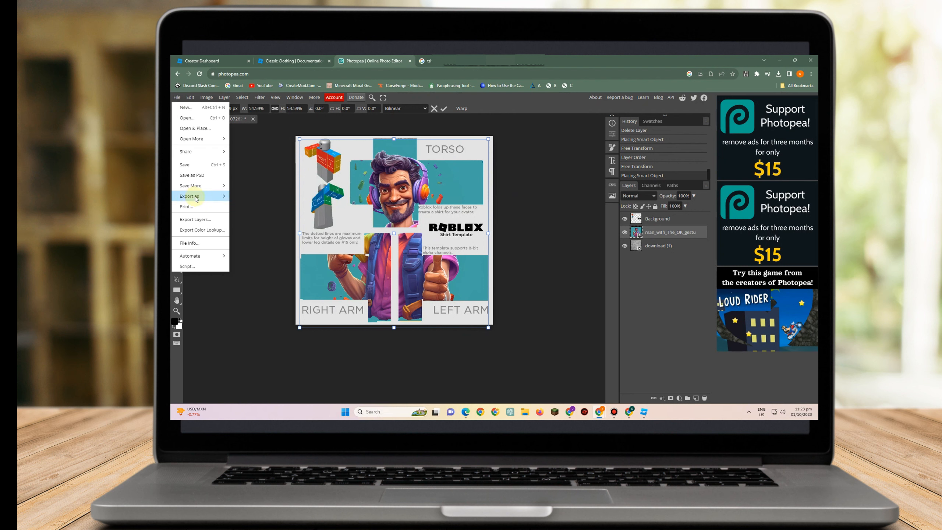
{"action": "mouse_move", "coordinate": [197, 197]}
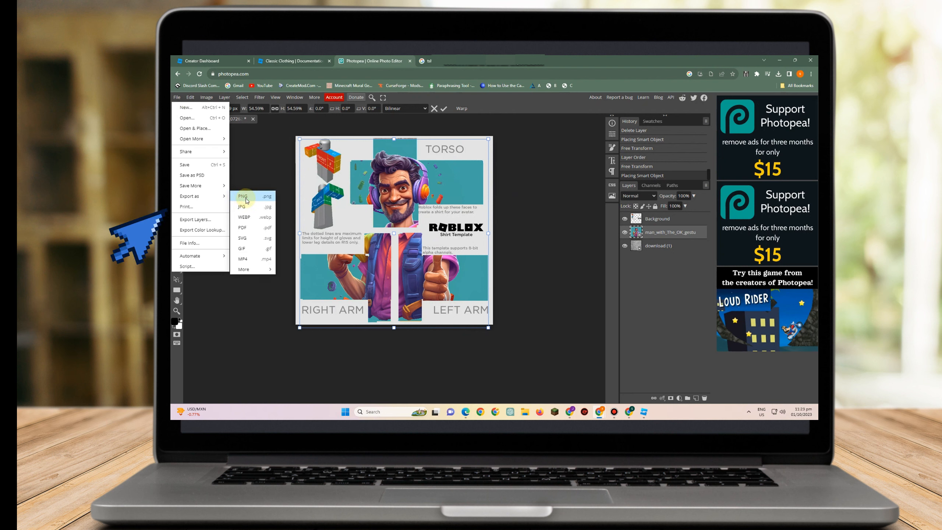
{"action": "left_click", "coordinate": [245, 200]}
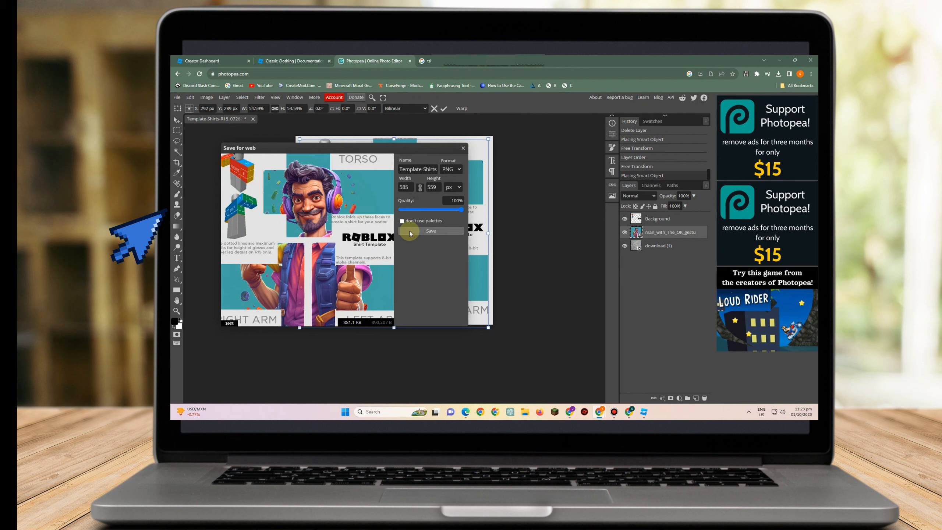
{"action": "left_click", "coordinate": [427, 231]}
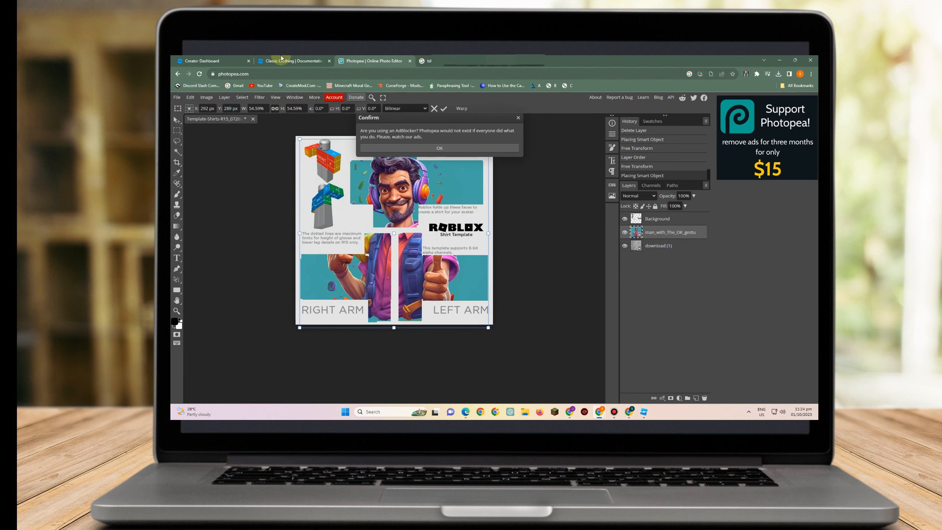
In the Creator Hub shirt upload form, upload the exported template PNG and name it MY SHIRT COOLISH
{"action": "left_click", "coordinate": [217, 60]}
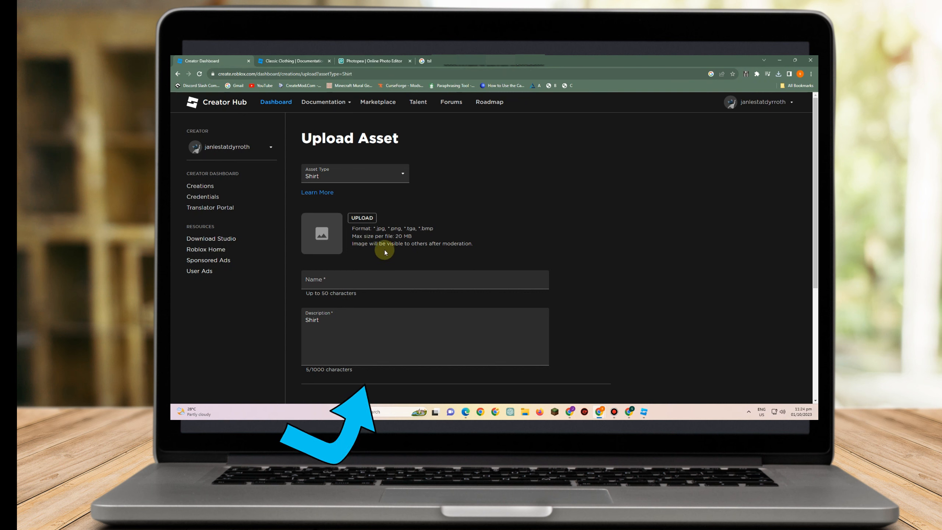
{"action": "left_click", "coordinate": [356, 218]}
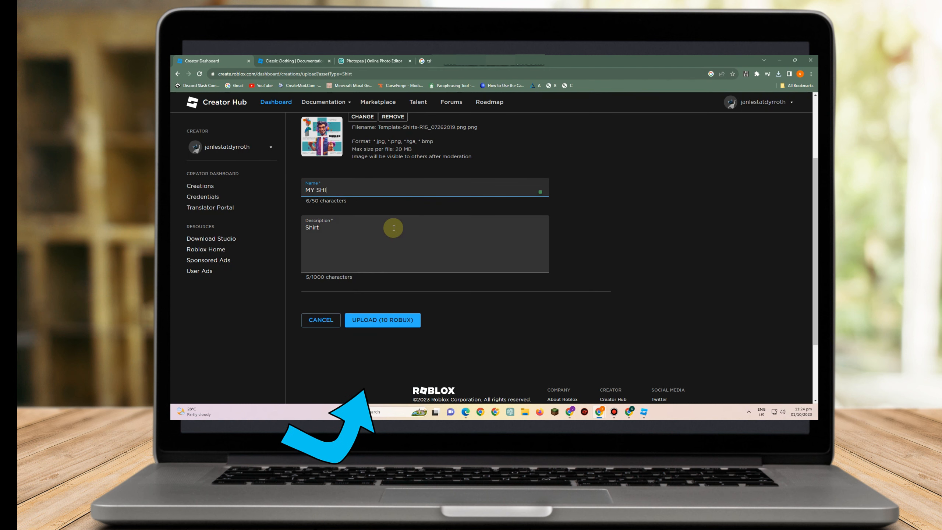
{"action": "type", "text": "T "}
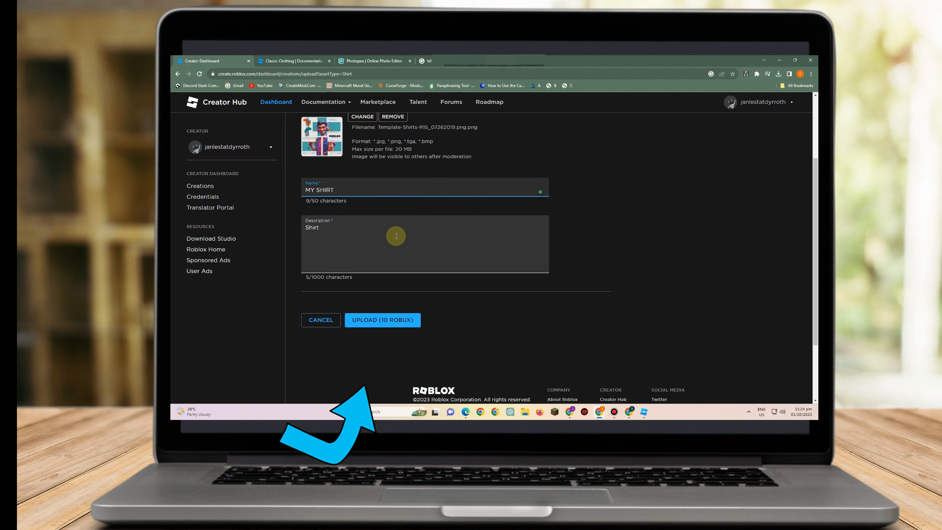
{"action": "type", "text": "COOLIS"}
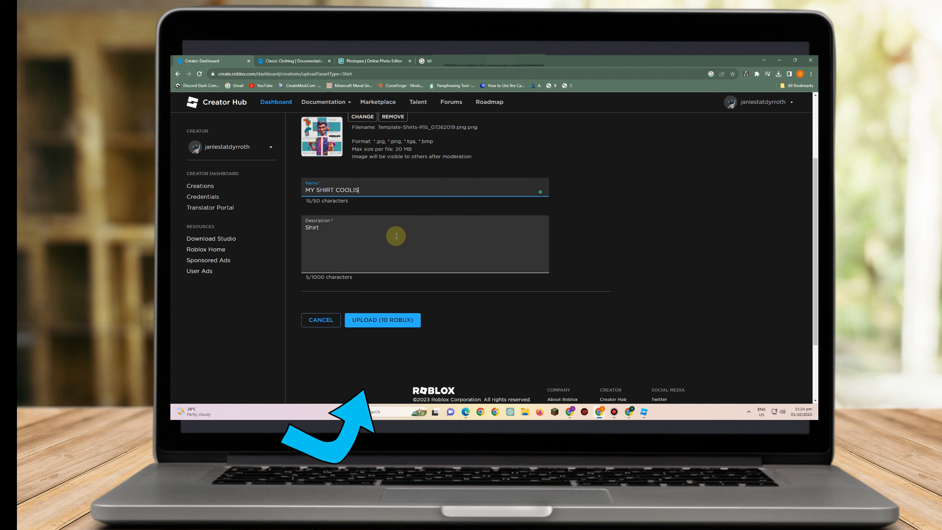
{"action": "type", "text": "H"}
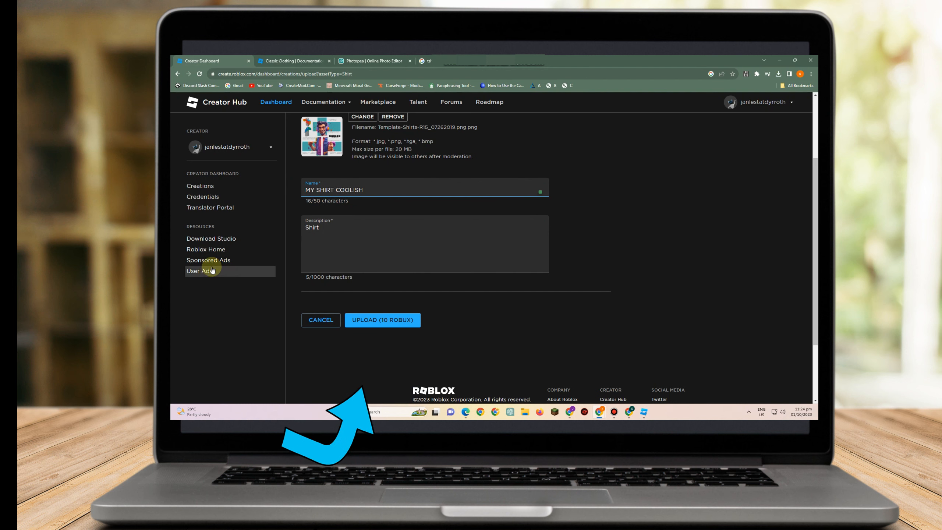
Upload the shirt asset, confirming the 10 Robux upload charge
{"action": "double_click", "coordinate": [308, 227]}
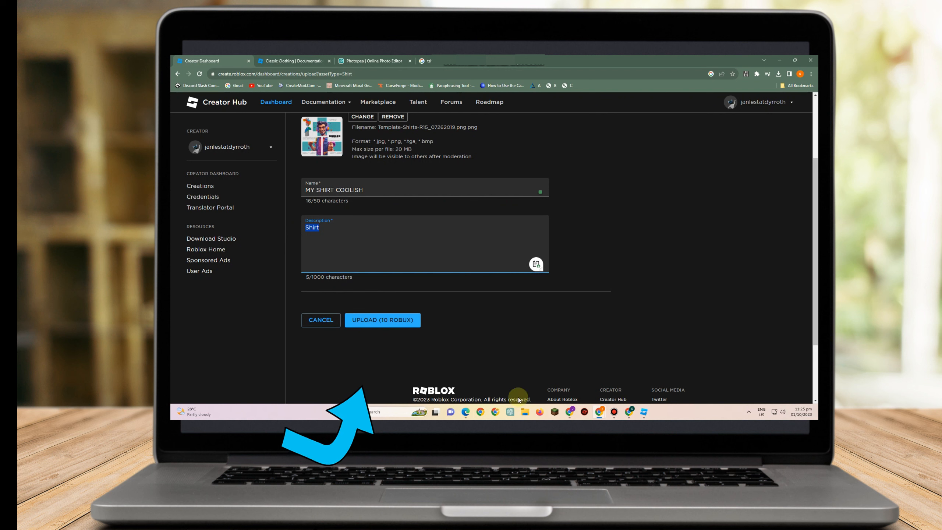
{"action": "left_click", "coordinate": [399, 321]}
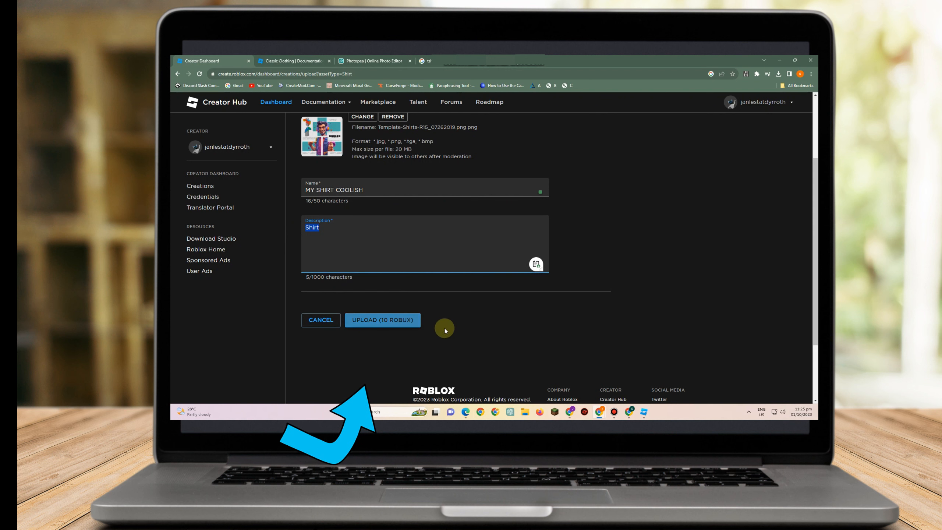
{"action": "scroll", "coordinate": [416, 338], "scroll_direction": "up", "scroll_amount": 1}
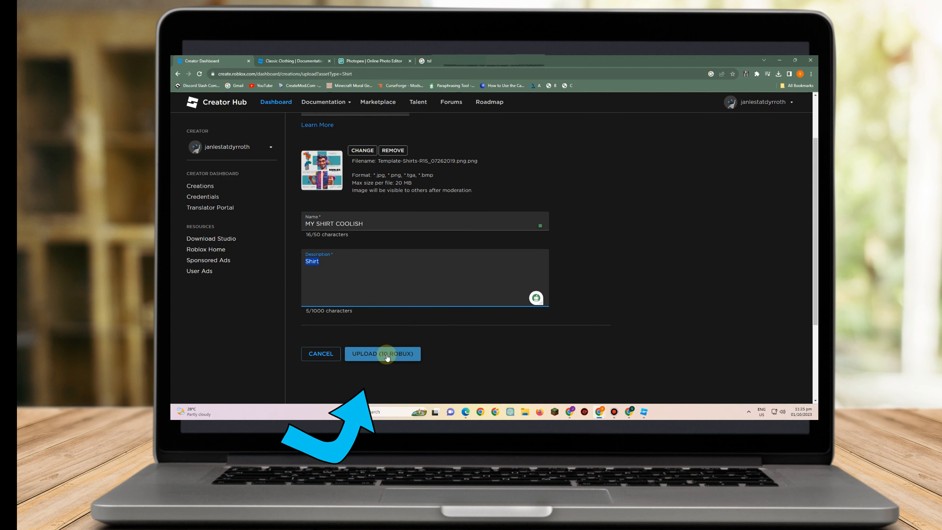
{"action": "left_click", "coordinate": [386, 355]}
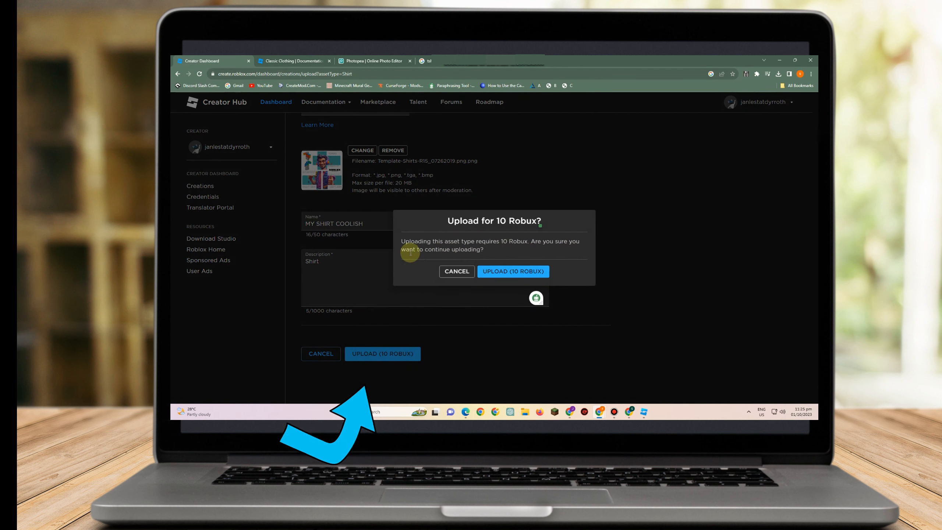
{"action": "left_click", "coordinate": [510, 275]}
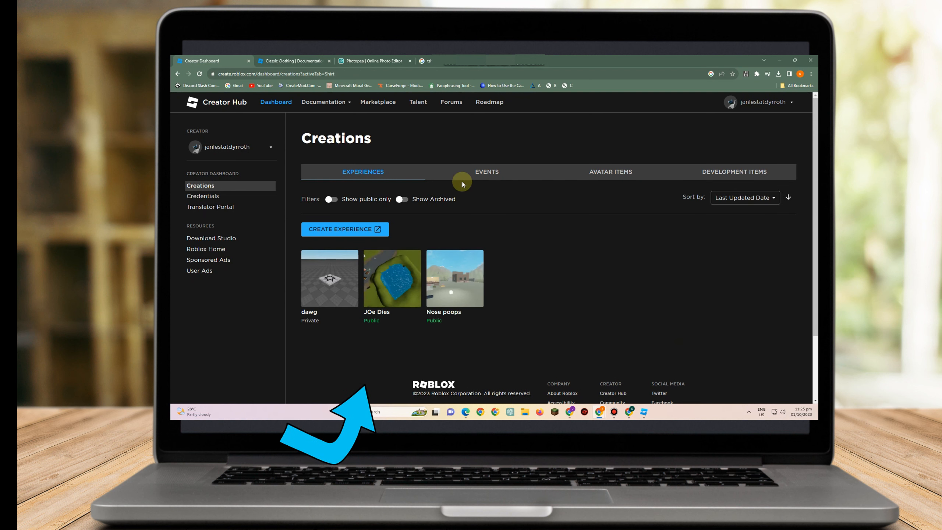
Filter the avatar item creations to Classic Shirts and browse the list of uploaded shirts
{"action": "left_click", "coordinate": [604, 171]}
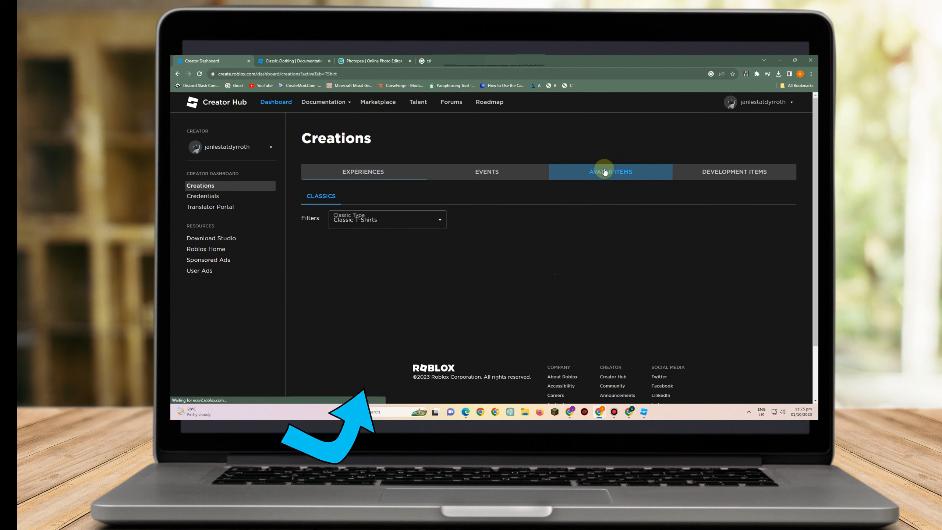
{"action": "left_click", "coordinate": [386, 223]}
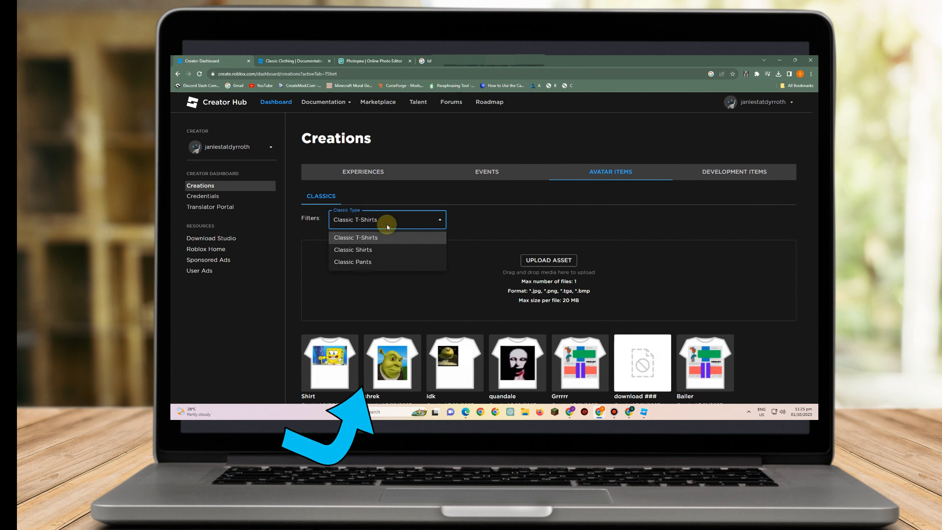
{"action": "left_click", "coordinate": [377, 249]}
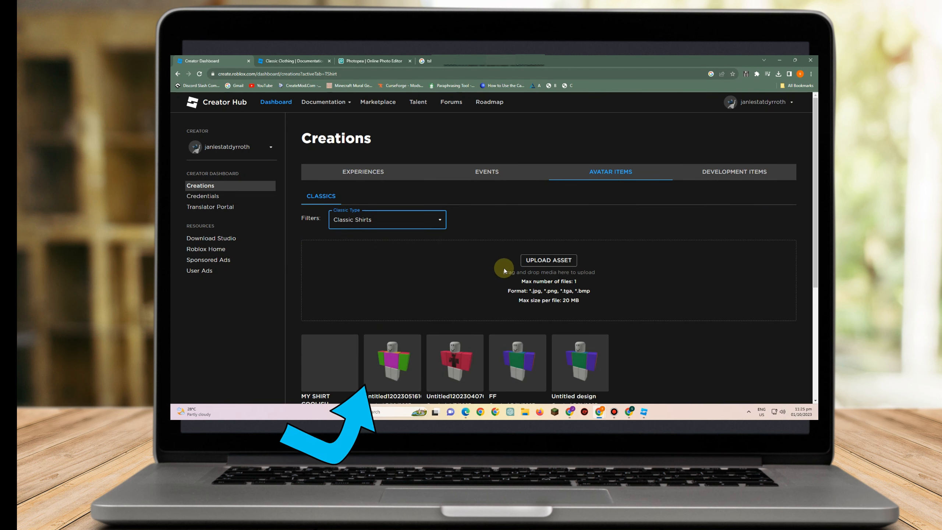
{"action": "scroll", "coordinate": [343, 311], "scroll_direction": "down", "scroll_amount": 3}
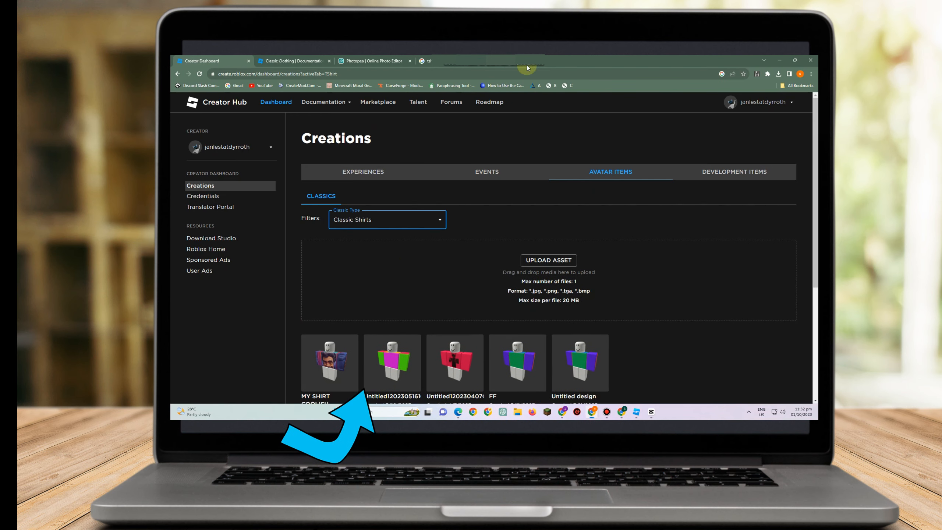
{"action": "scroll", "coordinate": [403, 267], "scroll_direction": "down", "scroll_amount": 5}
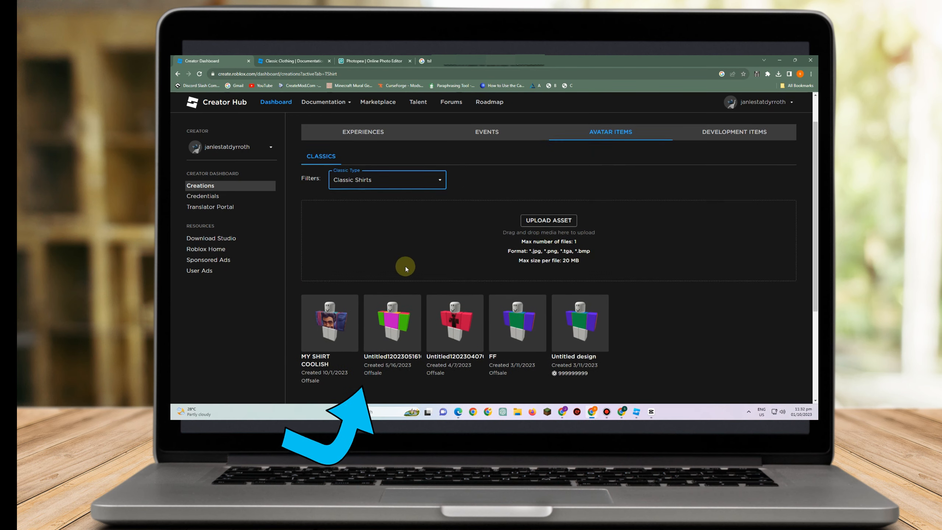
Open the MY SHIRT COOLISH shirt's configuration page and review its name, description and sale settings
{"action": "left_click", "coordinate": [335, 198]}
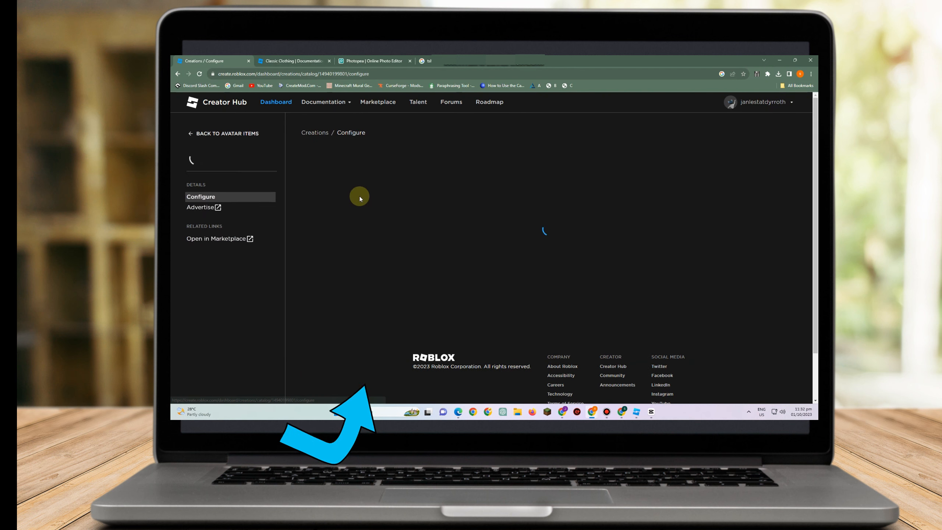
{"action": "scroll", "coordinate": [473, 224], "scroll_direction": "down", "scroll_amount": 2}
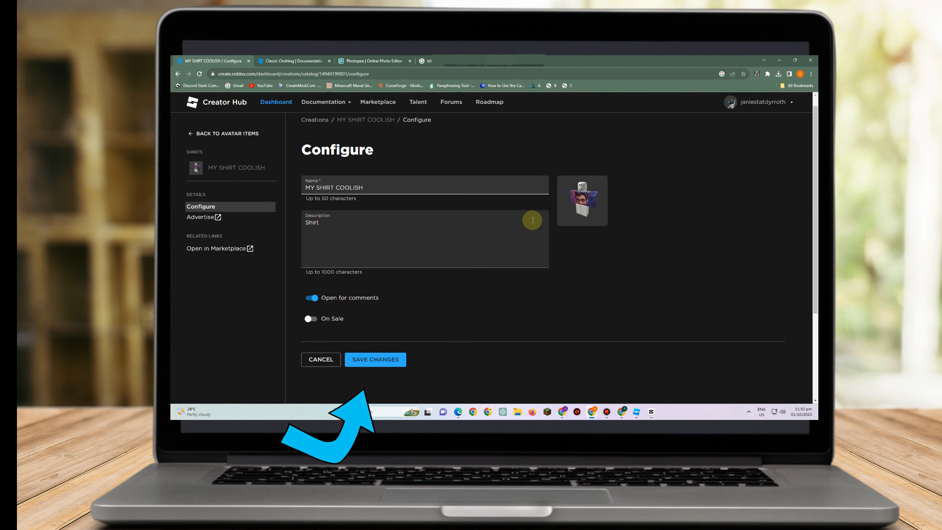
{"action": "scroll", "coordinate": [526, 178], "scroll_direction": "up", "scroll_amount": 2}
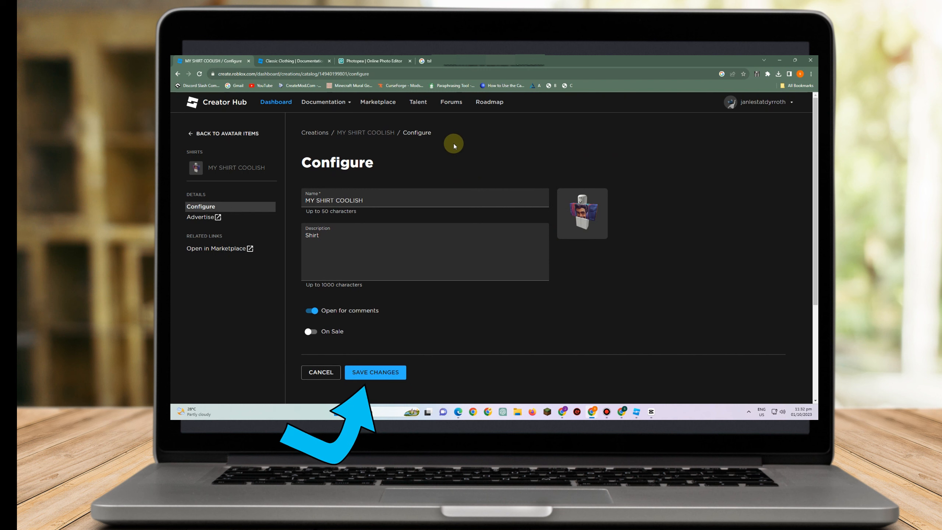
Enter MY SHIRT as the shirt name in the upload form
{"action": "type", "text": "SHIRT"}
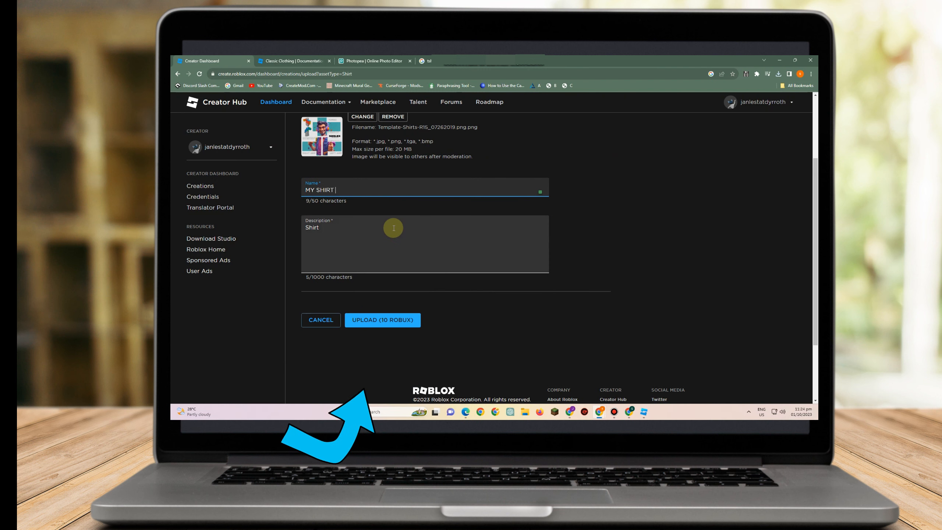